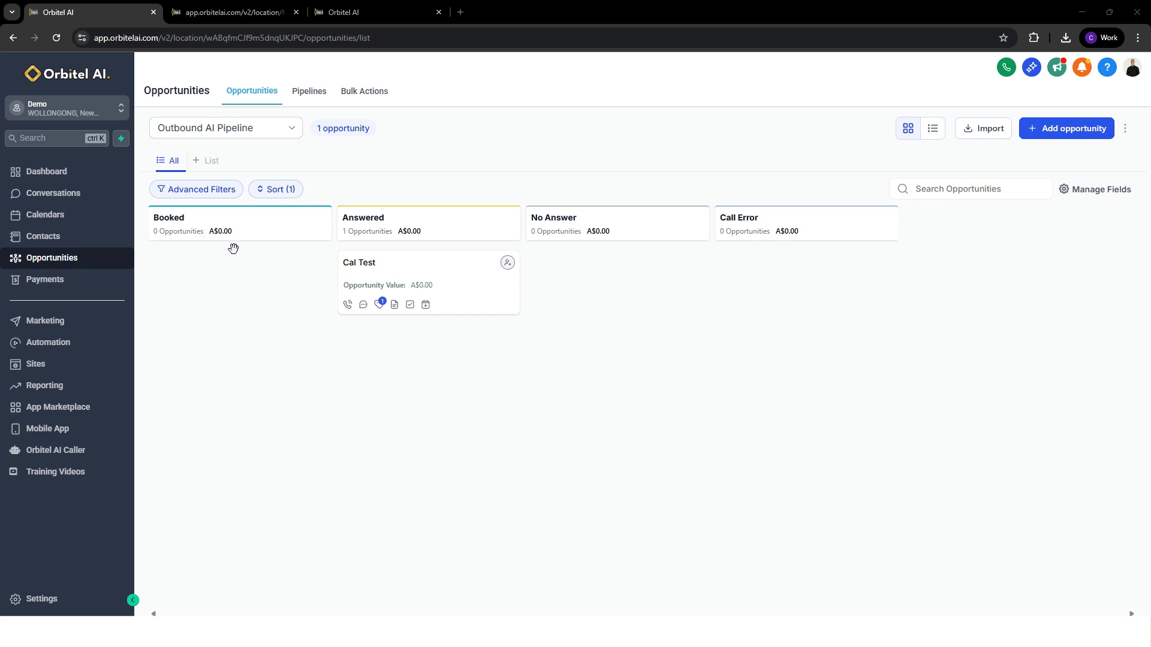
Review the call ID, direction and recording link in the opportunity's AI call note
{"action": "mouse_move", "coordinate": [521, 262]}
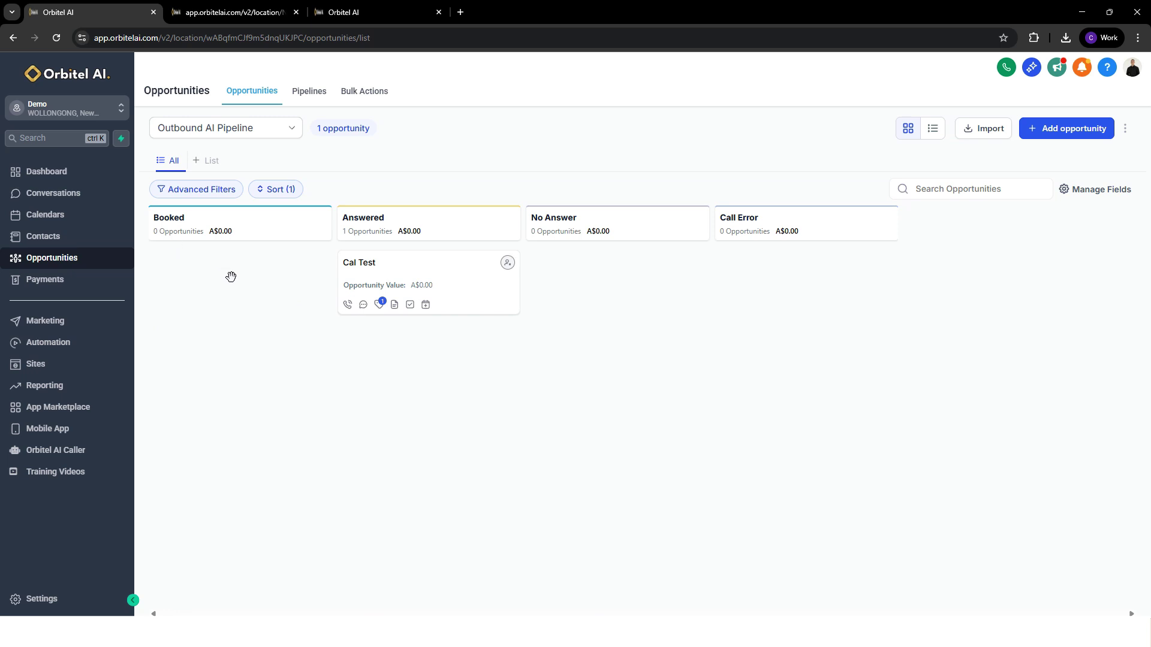
{"action": "left_click", "coordinate": [457, 291]}
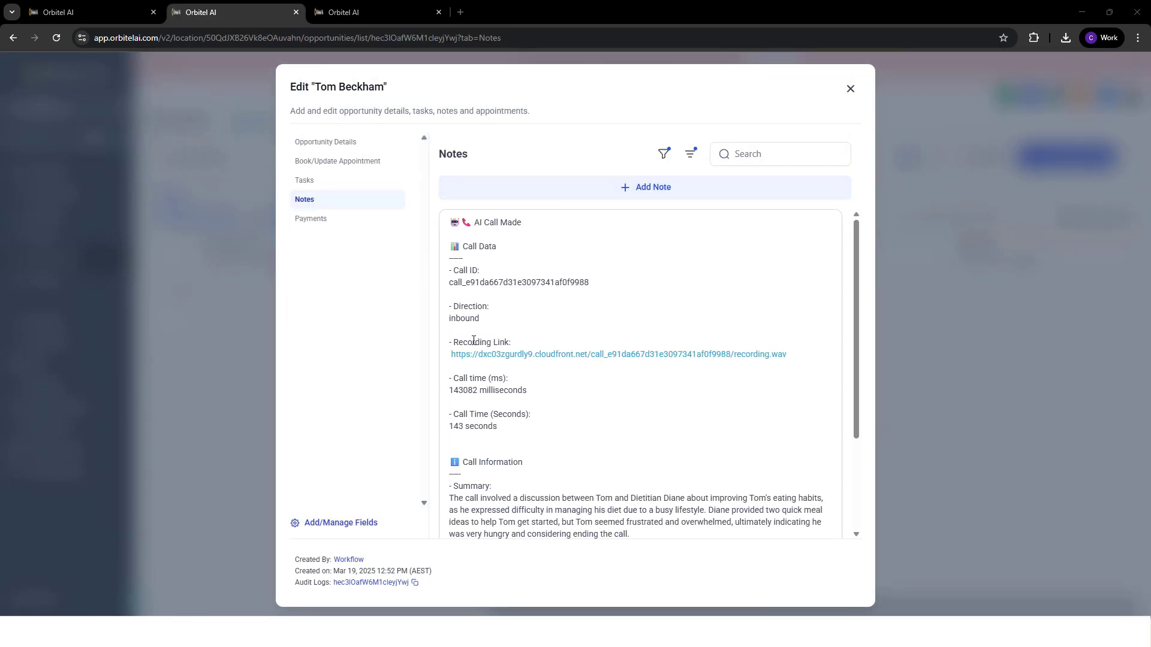
{"action": "scroll", "coordinate": [487, 341], "scroll_direction": "down", "scroll_amount": 1}
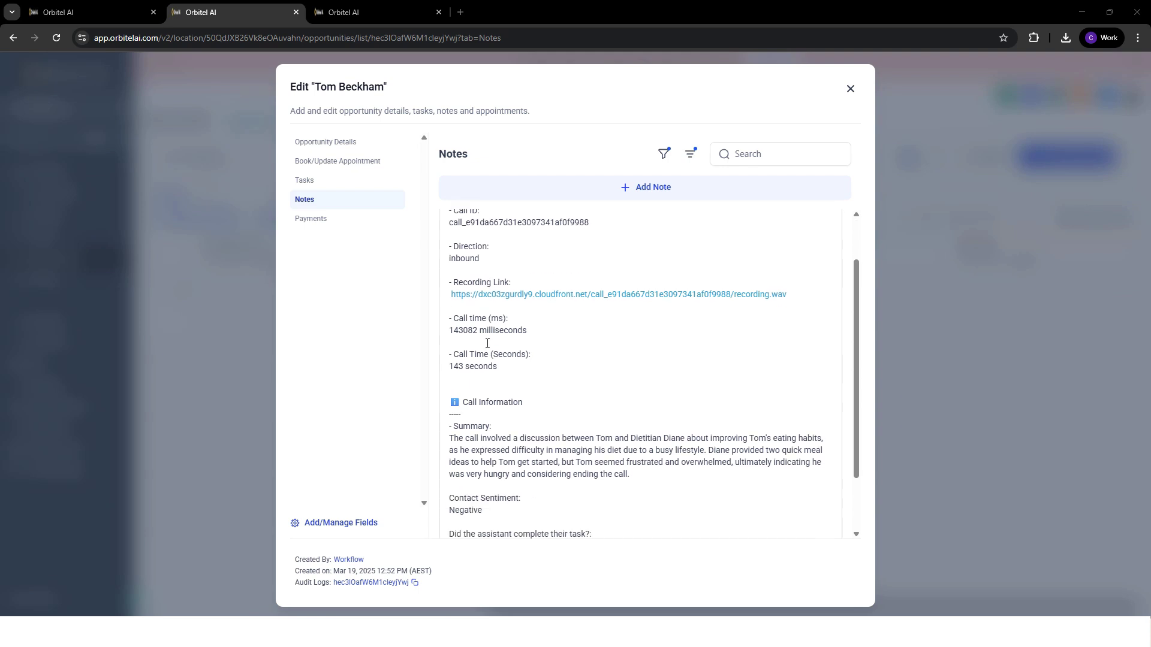
{"action": "scroll", "coordinate": [453, 276], "scroll_direction": "up", "scroll_amount": 1}
{"action": "left_click_drag", "start_coordinate": [452, 273], "coordinate": [596, 294]}
{"action": "left_click", "coordinate": [599, 279]}
{"action": "left_click_drag", "start_coordinate": [483, 319], "coordinate": [444, 318]}
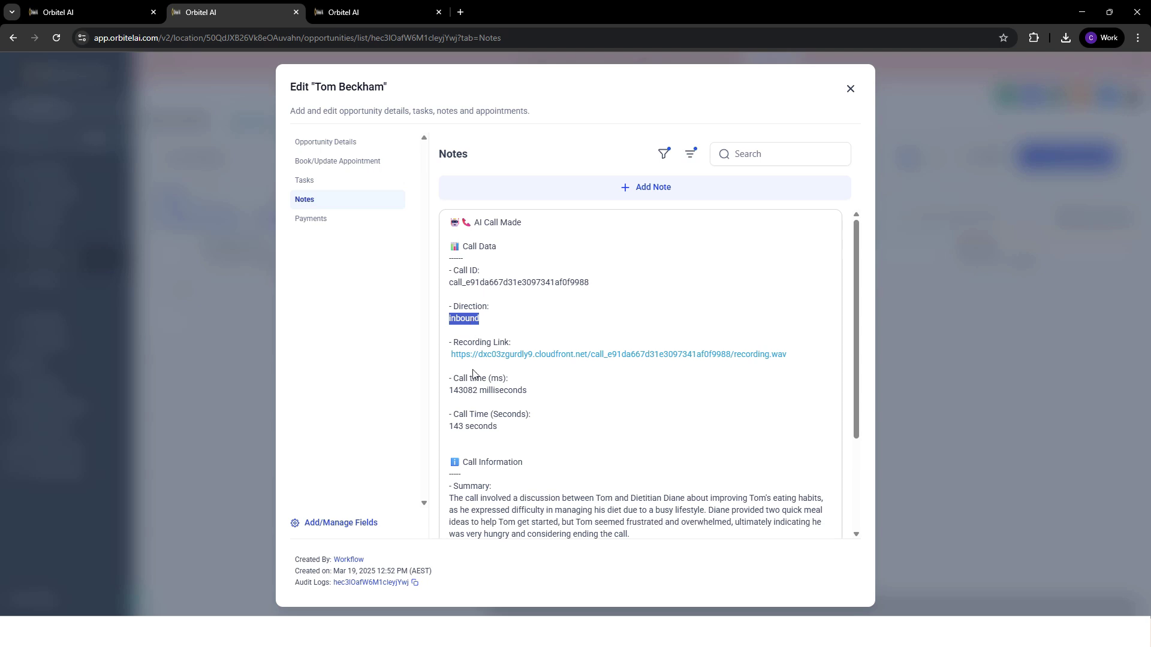
{"action": "left_click_drag", "start_coordinate": [450, 357], "coordinate": [804, 362]}
{"action": "left_click", "coordinate": [805, 364]}
Review the call times, conversation summary, contact sentiment and task completion in the AI call note
{"action": "scroll", "coordinate": [476, 359], "scroll_direction": "down", "scroll_amount": 1}
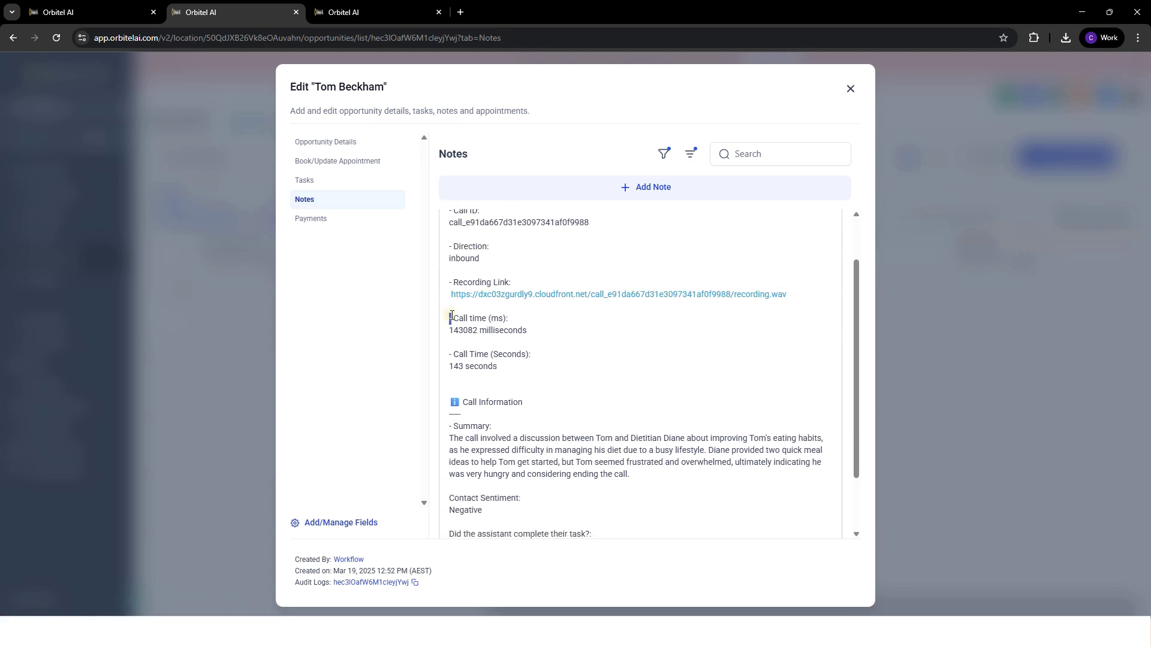
{"action": "left_click_drag", "start_coordinate": [450, 317], "coordinate": [563, 377]}
{"action": "left_click", "coordinate": [553, 360]}
{"action": "scroll", "coordinate": [555, 360], "scroll_direction": "down", "scroll_amount": 1}
{"action": "left_click_drag", "start_coordinate": [450, 378], "coordinate": [688, 419]}
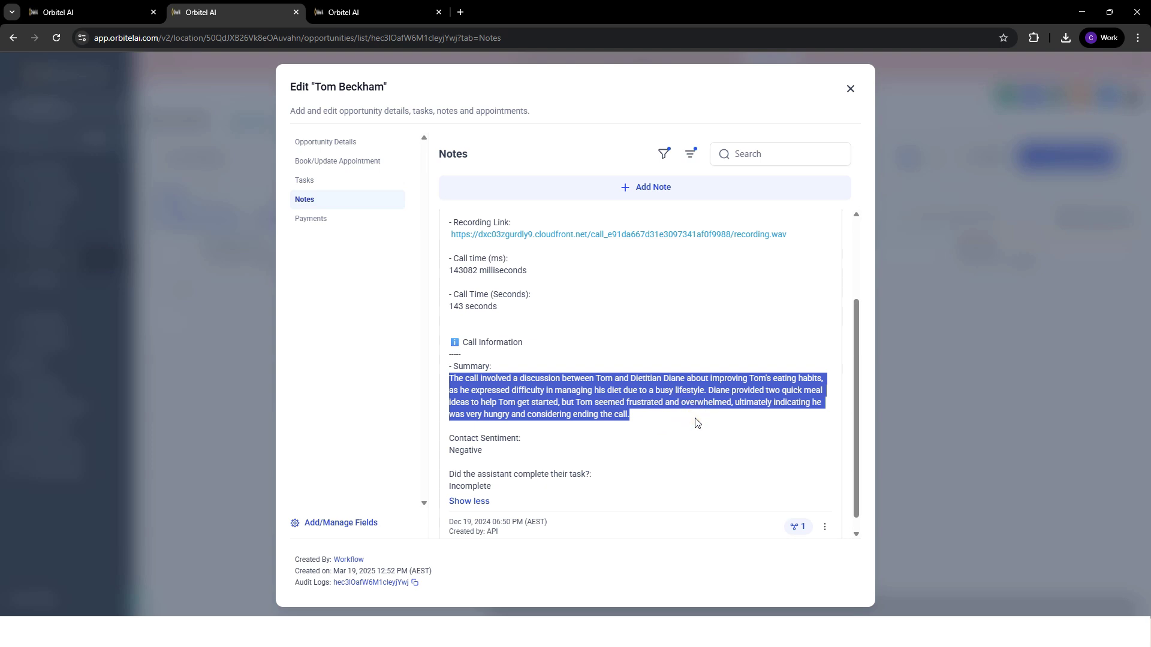
{"action": "left_click", "coordinate": [694, 426]}
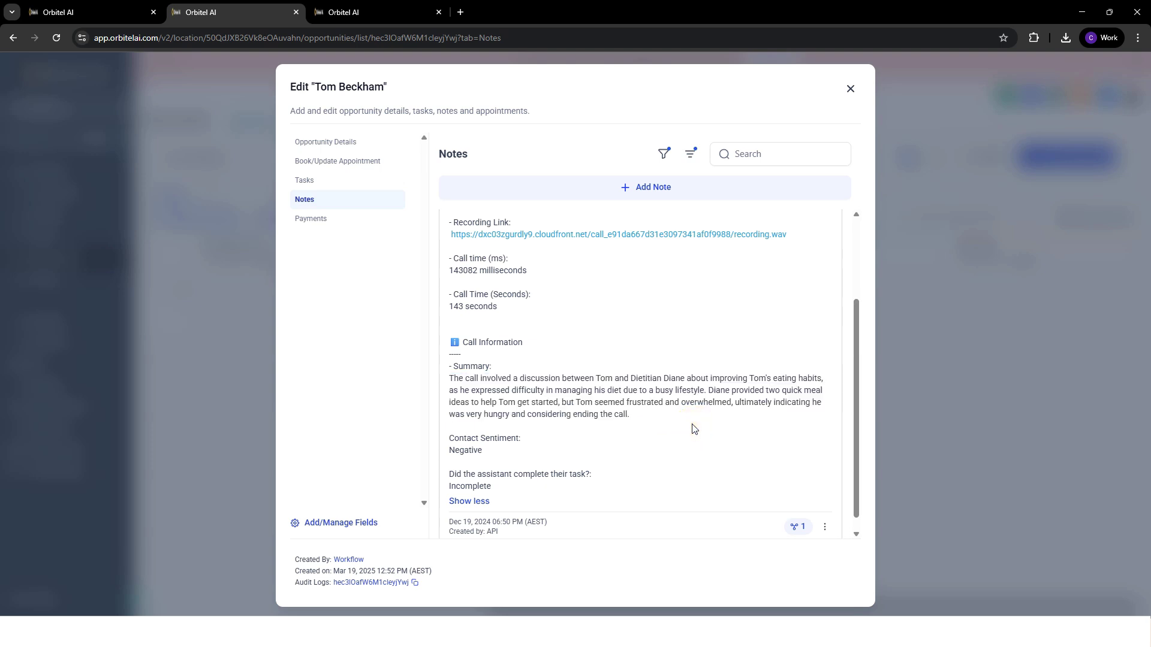
{"action": "scroll", "coordinate": [687, 434], "scroll_direction": "up", "scroll_amount": 2}
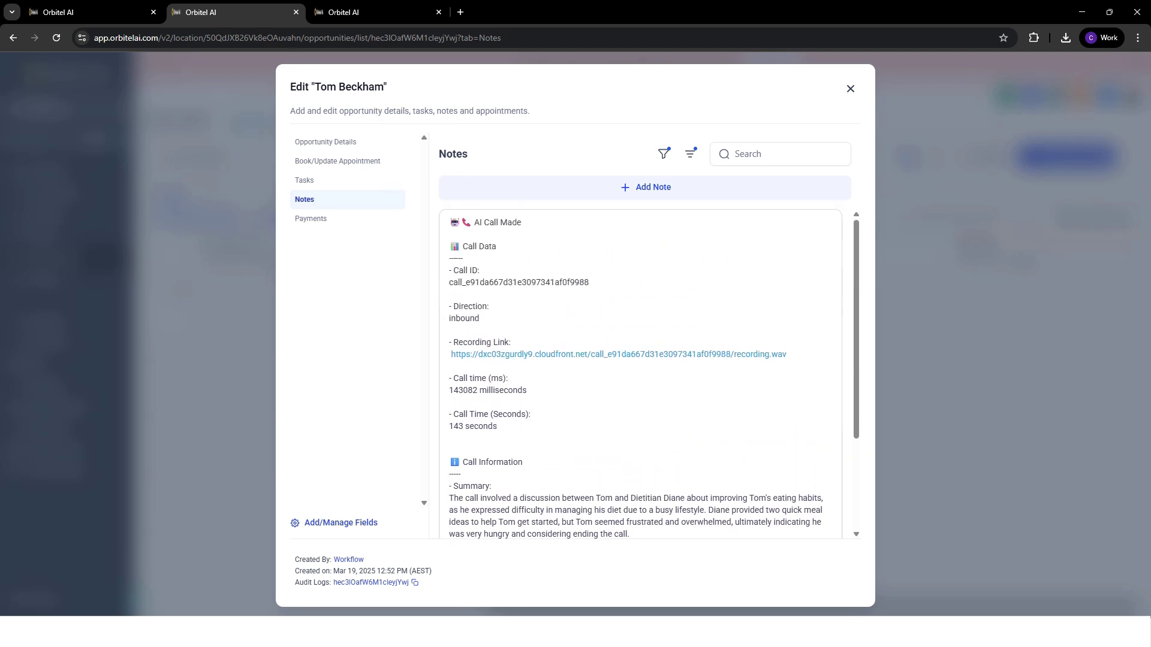
Return to the Demo account and open the Call Center of Orbitel AI Caller
{"action": "key", "text": "ctrl+shift+Tab"}
{"action": "left_click", "coordinate": [82, 451]}
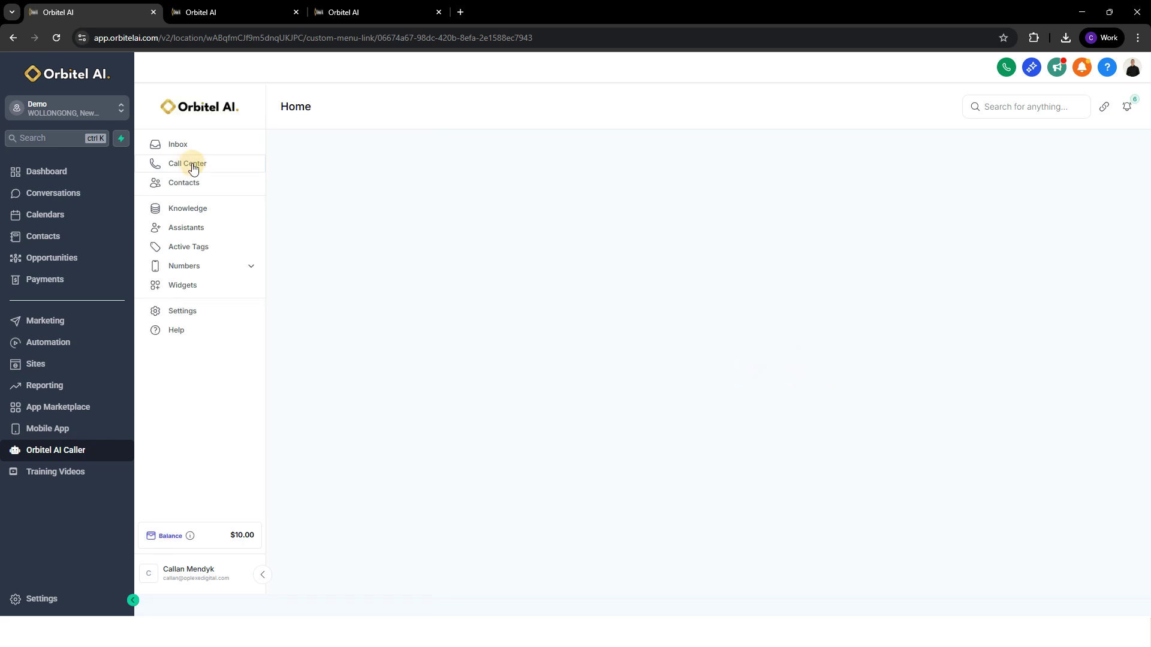
{"action": "left_click", "coordinate": [193, 168]}
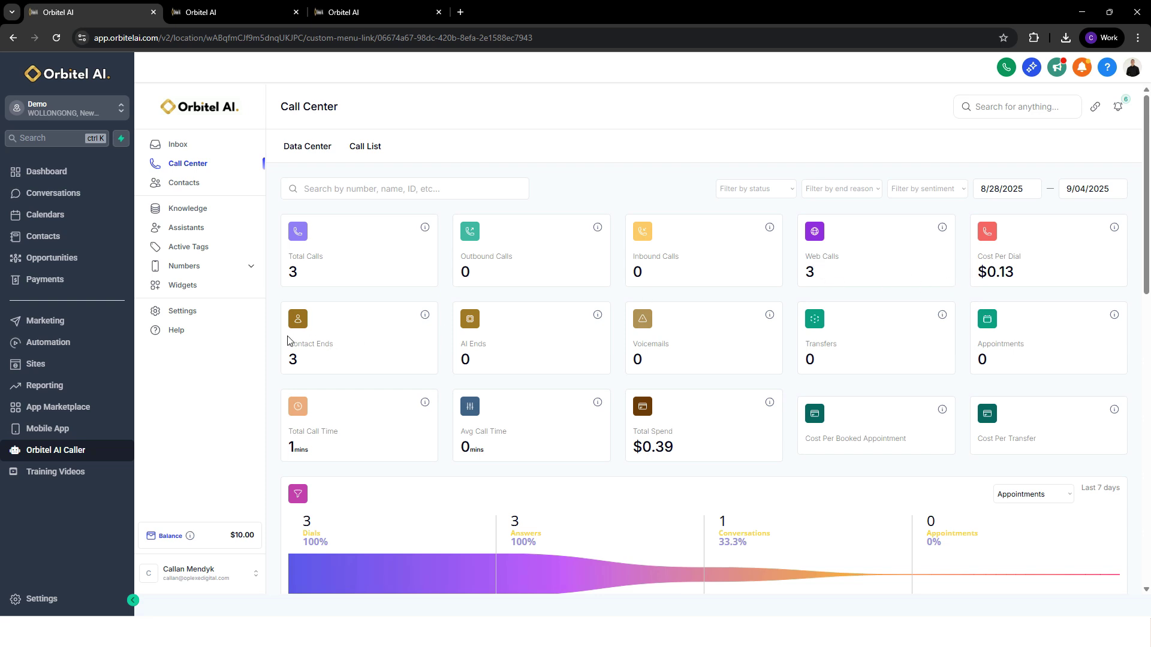
Examine the contact ends, AI ends, voicemails, transfers and appointments metrics in the Data Center
{"action": "left_click_drag", "start_coordinate": [292, 345], "coordinate": [347, 345]}
{"action": "left_click_drag", "start_coordinate": [466, 344], "coordinate": [504, 344]}
{"action": "left_click", "coordinate": [482, 341]}
{"action": "left_click_drag", "start_coordinate": [636, 343], "coordinate": [670, 345]}
{"action": "left_click_drag", "start_coordinate": [804, 344], "coordinate": [865, 352]}
{"action": "left_click_drag", "start_coordinate": [984, 344], "coordinate": [1035, 347]}
{"action": "left_click", "coordinate": [1017, 357]}
{"action": "scroll", "coordinate": [426, 370], "scroll_direction": "down", "scroll_amount": 2}
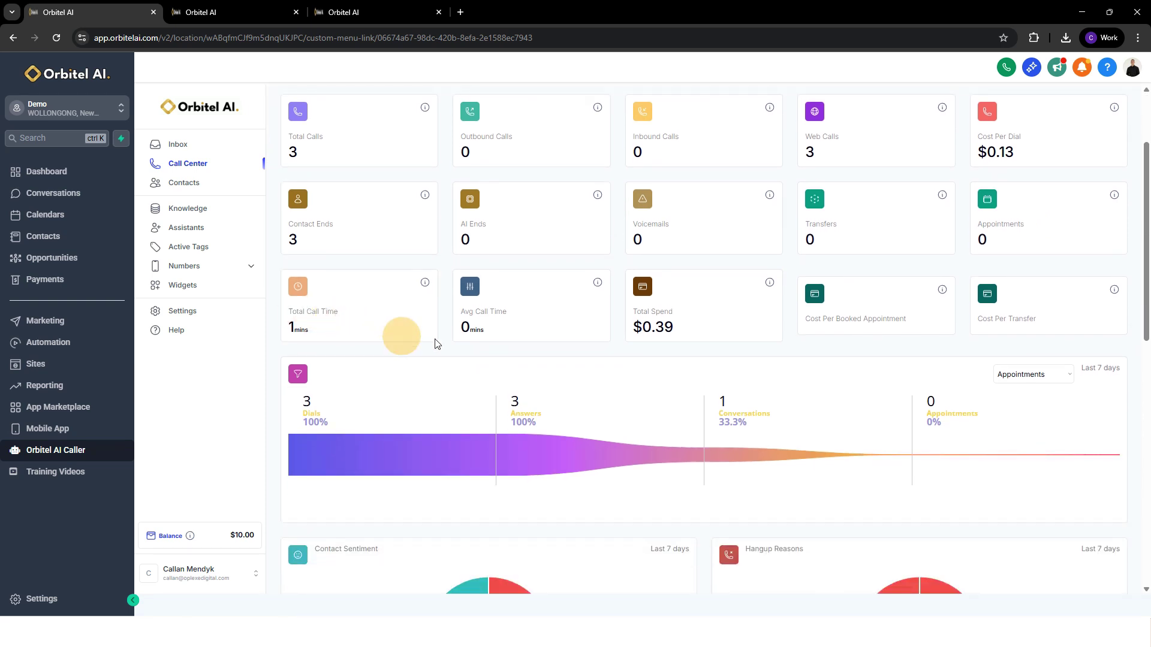
{"action": "scroll", "coordinate": [380, 329], "scroll_direction": "up", "scroll_amount": 2}
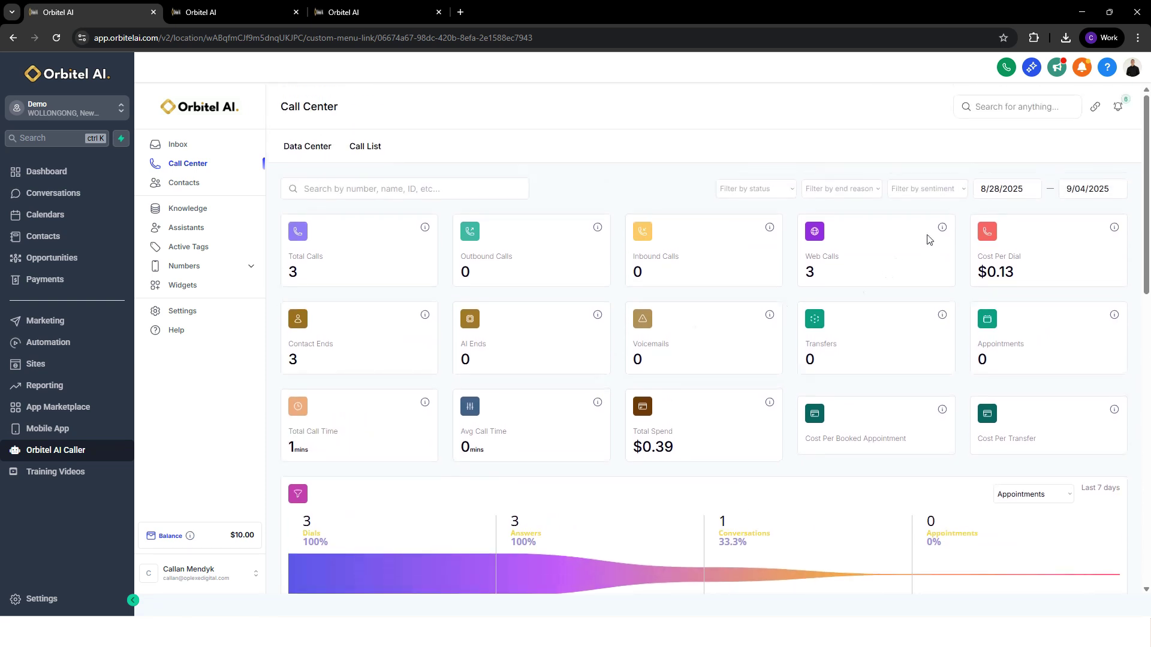
Check the date range filter and examine the average call time, total spend and cost-per metrics
{"action": "left_click", "coordinate": [995, 193]}
{"action": "left_click", "coordinate": [1056, 167]}
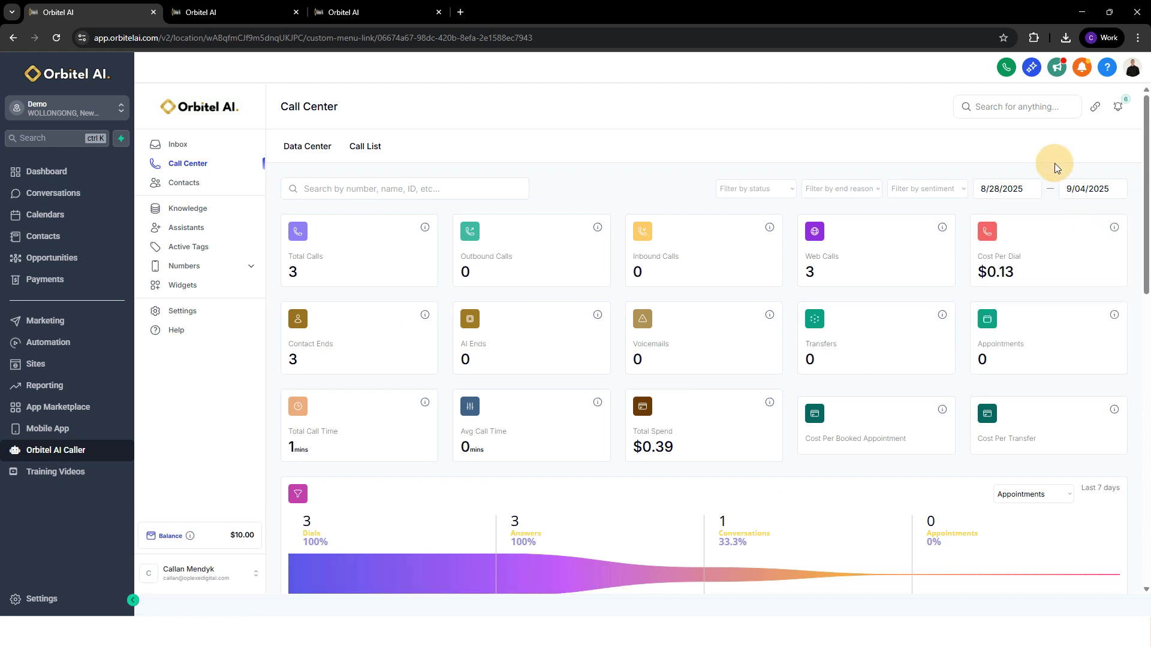
{"action": "scroll", "coordinate": [473, 375], "scroll_direction": "down", "scroll_amount": 1}
{"action": "left_click_drag", "start_coordinate": [461, 373], "coordinate": [538, 379]}
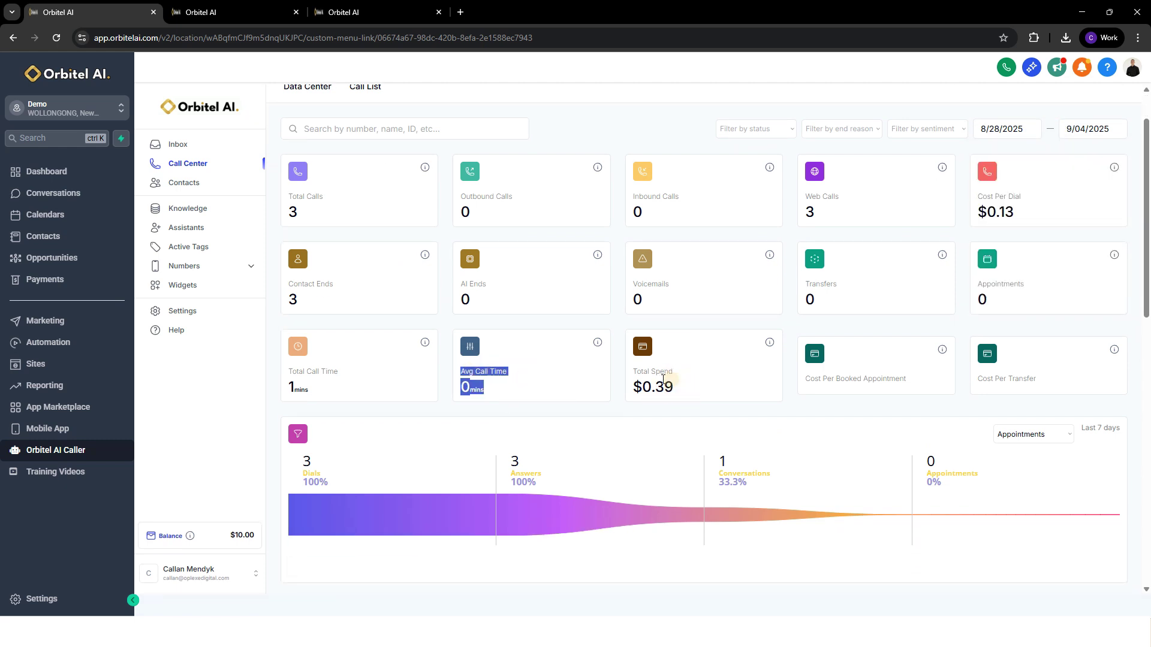
{"action": "left_click_drag", "start_coordinate": [635, 372], "coordinate": [693, 378]}
{"action": "left_click", "coordinate": [646, 376]}
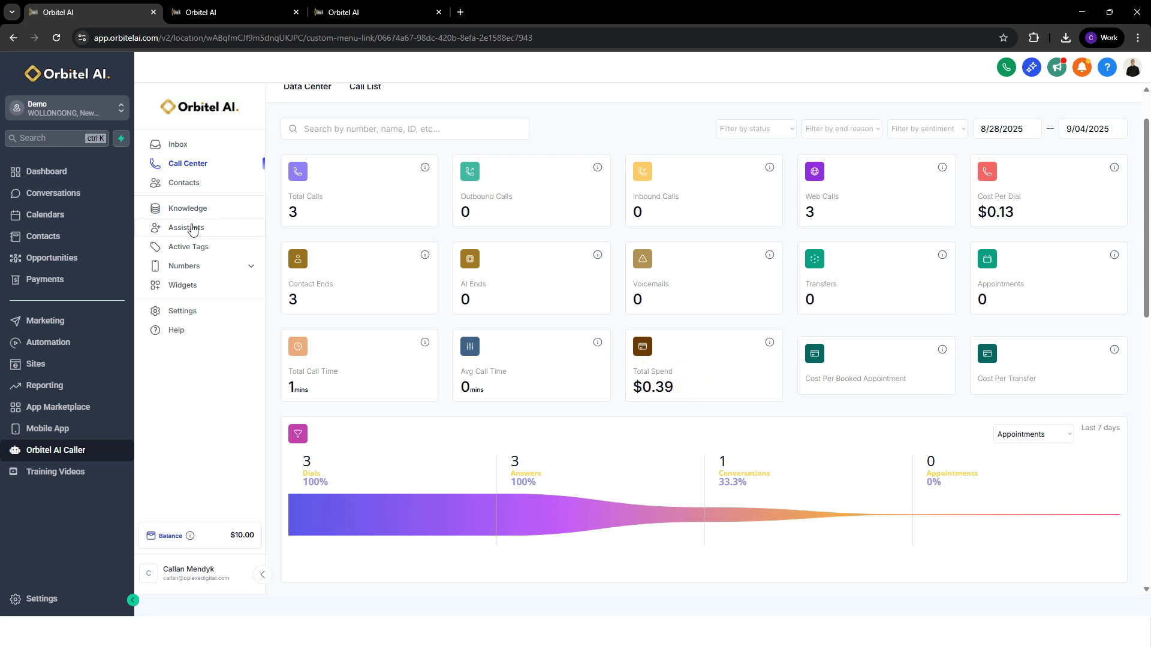
{"action": "left_click_drag", "start_coordinate": [805, 379], "coordinate": [1049, 379]}
{"action": "left_click", "coordinate": [1049, 379]}
Examine the call funnel from dials through answers and conversations to appointments
{"action": "scroll", "coordinate": [931, 431], "scroll_direction": "down", "scroll_amount": 3}
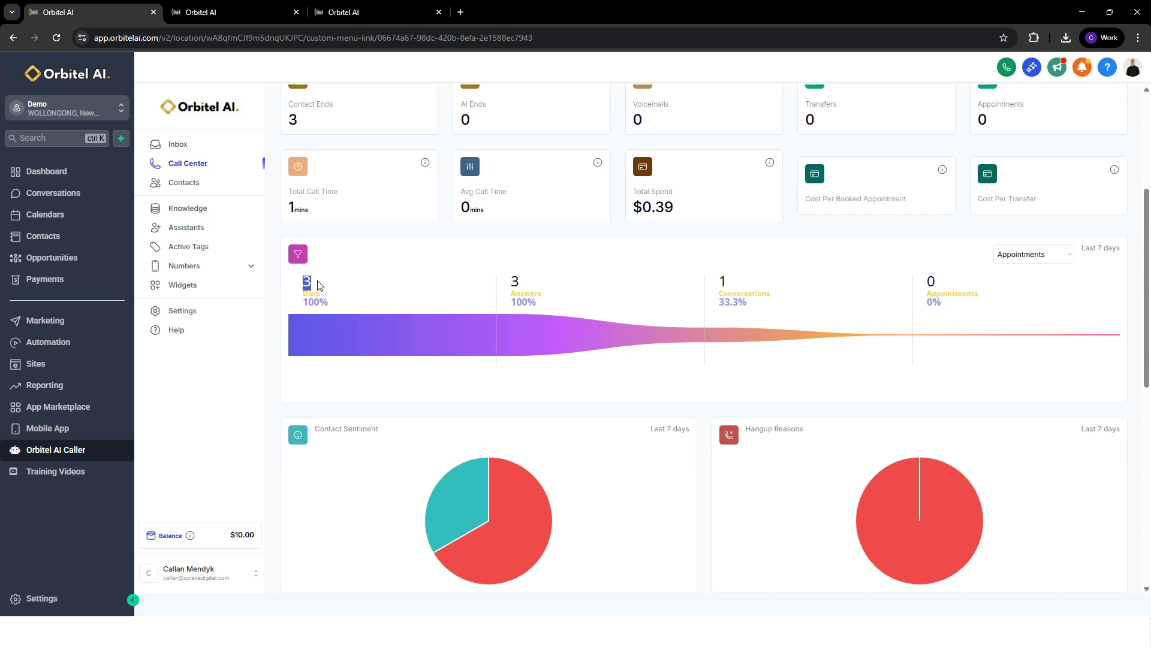
{"action": "left_click", "coordinate": [315, 282]}
{"action": "double_click", "coordinate": [306, 284]}
{"action": "left_click", "coordinate": [336, 281]}
{"action": "double_click", "coordinate": [516, 283]}
{"action": "double_click", "coordinate": [722, 281]}
{"action": "double_click", "coordinate": [930, 283]}
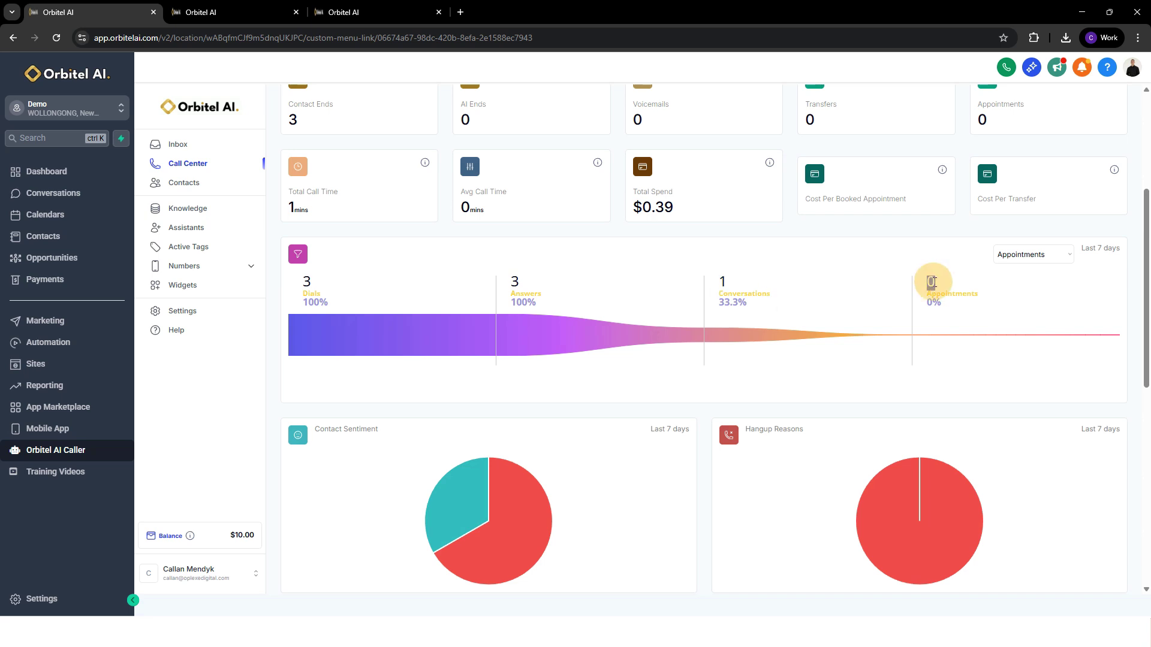
Inspect the segments of the Contact Sentiment and Hangup Reasons pie charts
{"action": "scroll", "coordinate": [1007, 330], "scroll_direction": "down", "scroll_amount": 3}
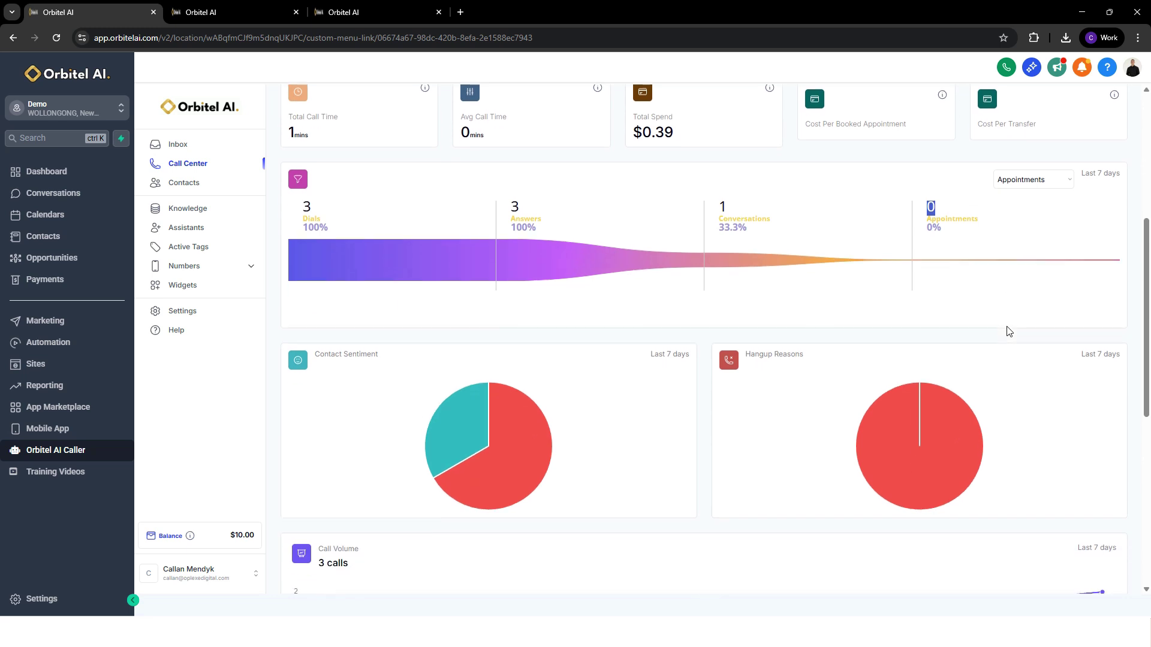
{"action": "mouse_move", "coordinate": [470, 309]}
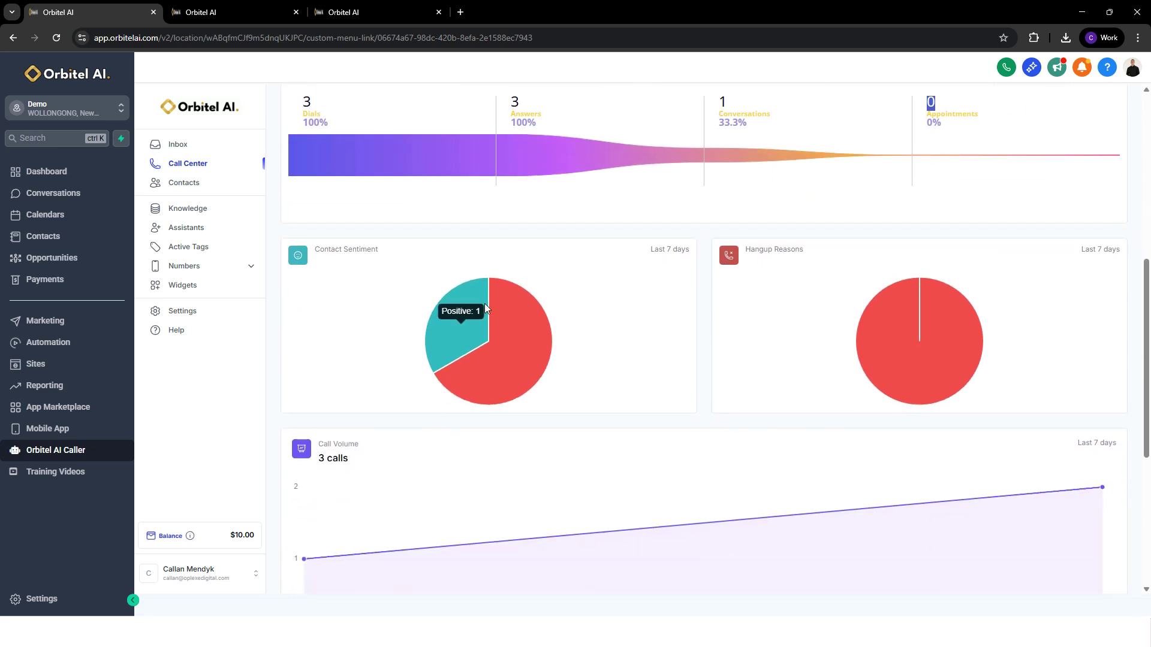
{"action": "mouse_move", "coordinate": [525, 315]}
{"action": "mouse_move", "coordinate": [500, 338]}
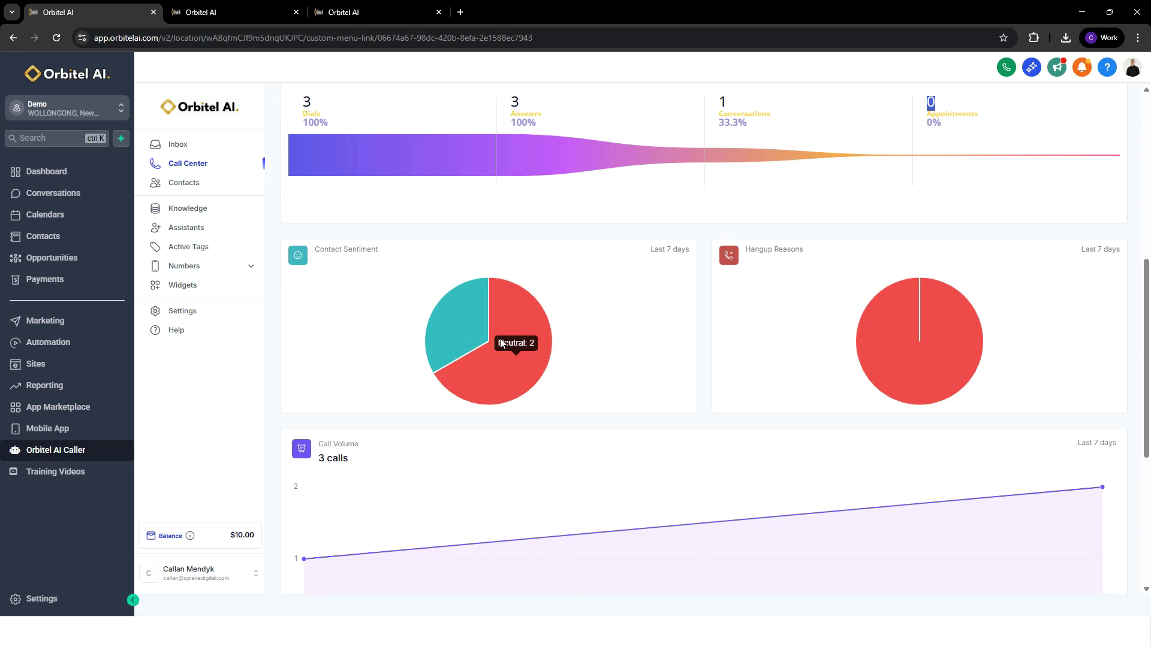
{"action": "mouse_move", "coordinate": [939, 339]}
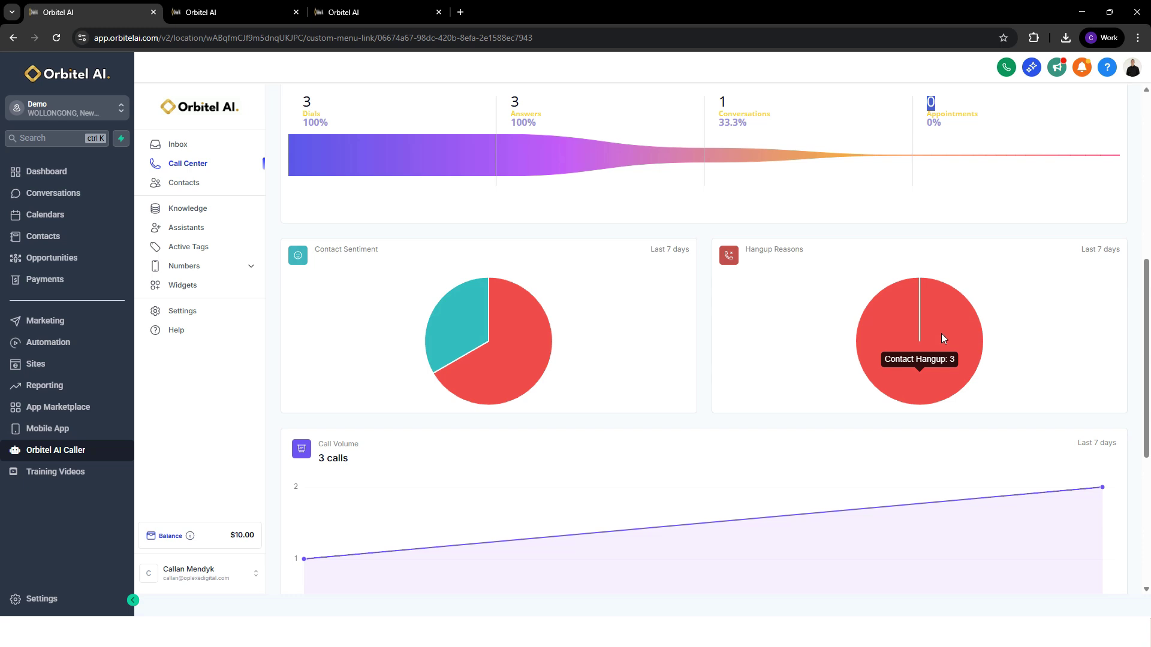
Inspect the Call Volume and Call Minutes graphs and their daily data points
{"action": "scroll", "coordinate": [740, 321], "scroll_direction": "down", "scroll_amount": 3}
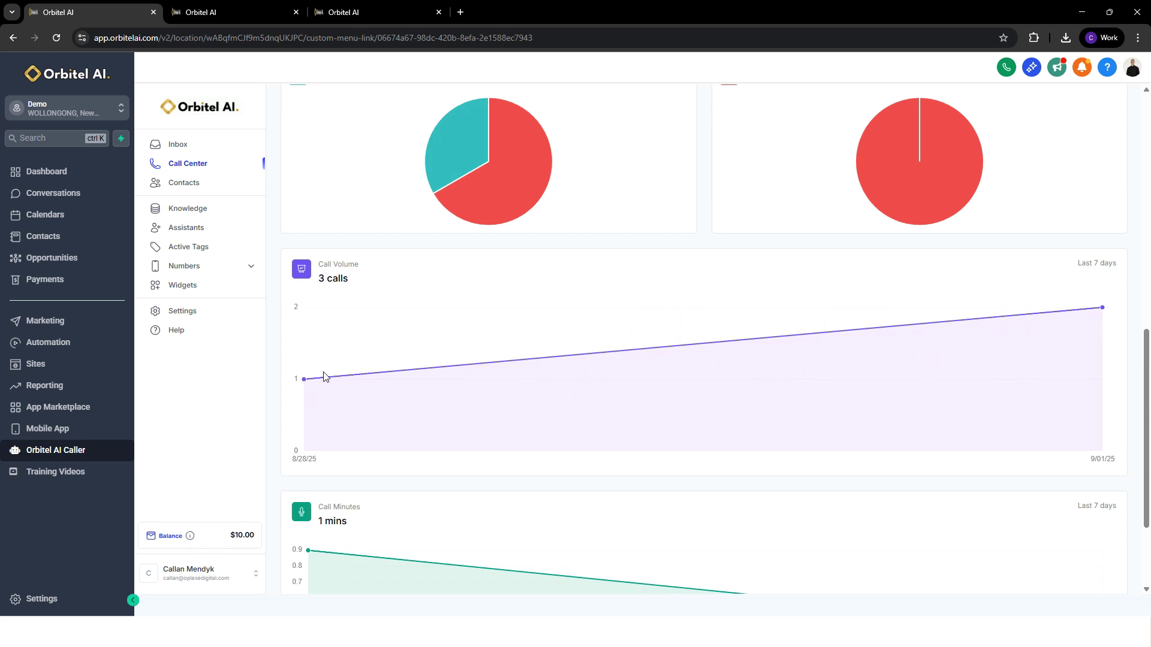
{"action": "scroll", "coordinate": [462, 372], "scroll_direction": "down", "scroll_amount": 2}
{"action": "mouse_move", "coordinate": [303, 417]}
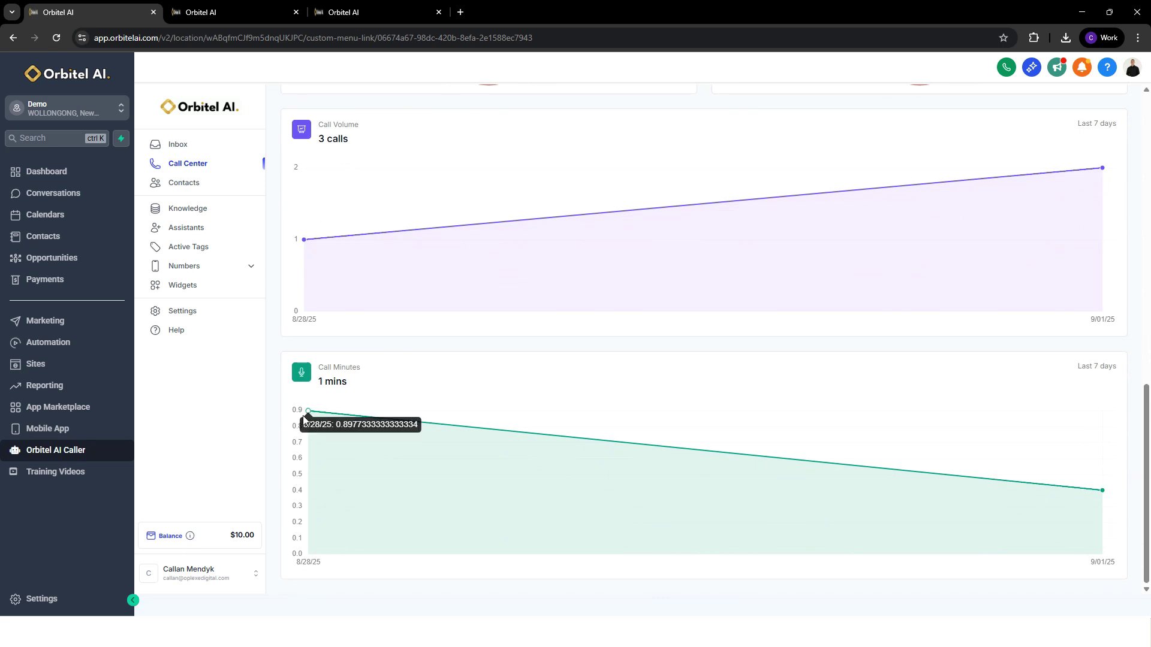
{"action": "mouse_move", "coordinate": [1084, 489]}
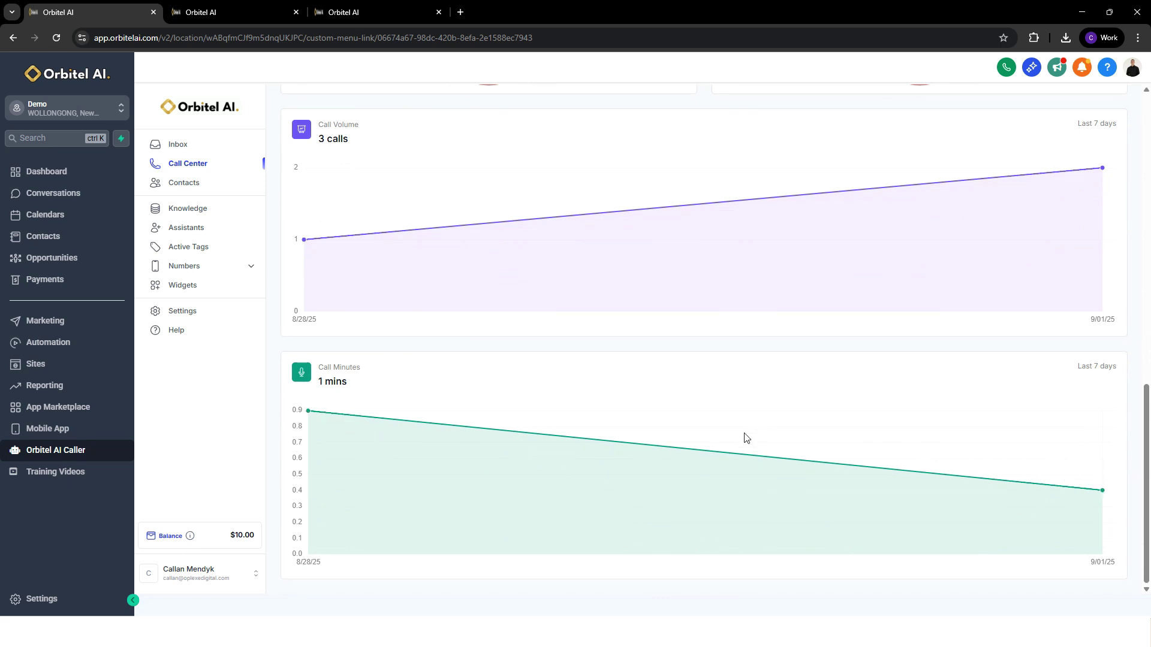
Look through the call filter options for status, end reason and sentiment
{"action": "scroll", "coordinate": [746, 437], "scroll_direction": "up", "scroll_amount": 10}
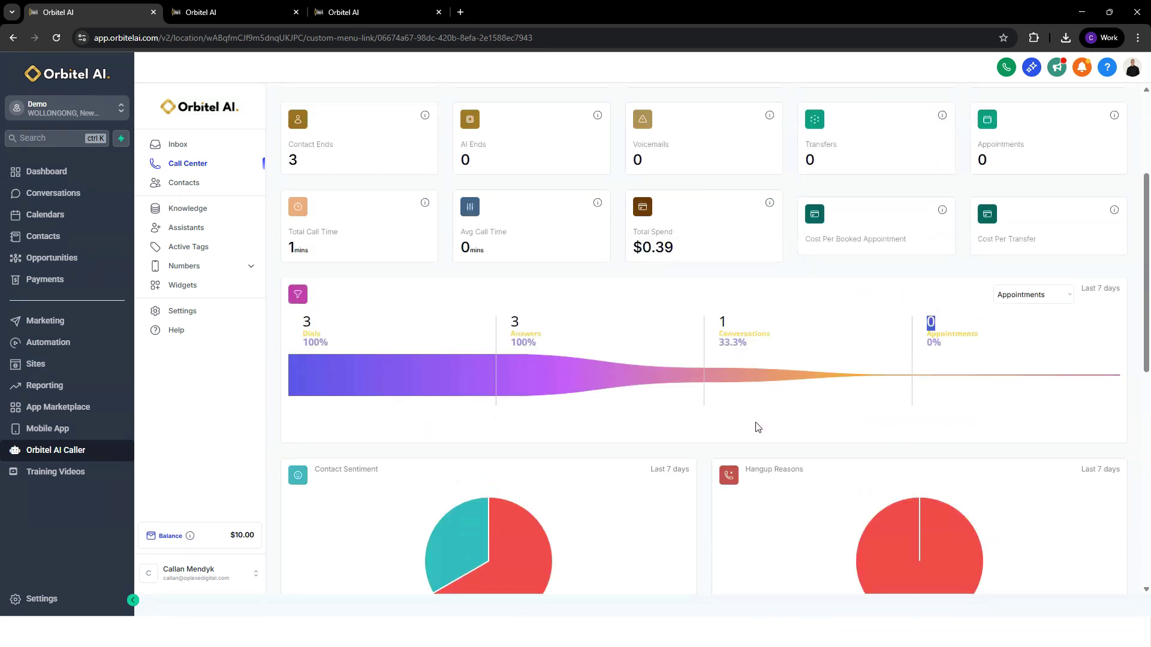
{"action": "scroll", "coordinate": [724, 275], "scroll_direction": "up", "scroll_amount": 3}
{"action": "left_click", "coordinate": [768, 170]}
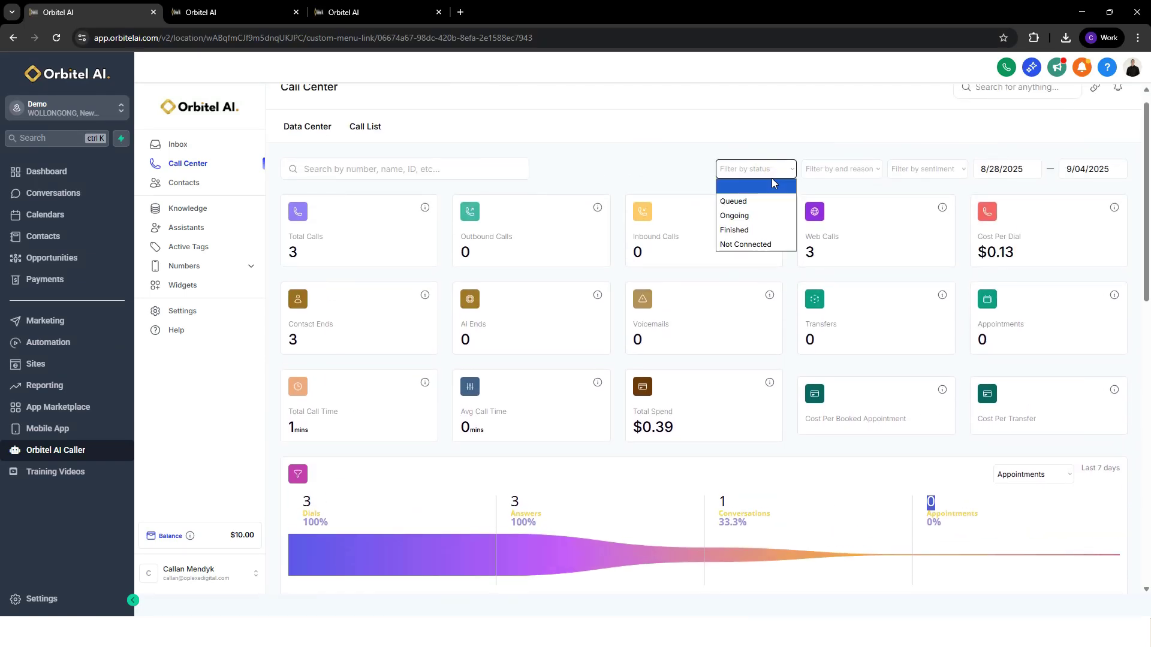
{"action": "left_click", "coordinate": [848, 170]}
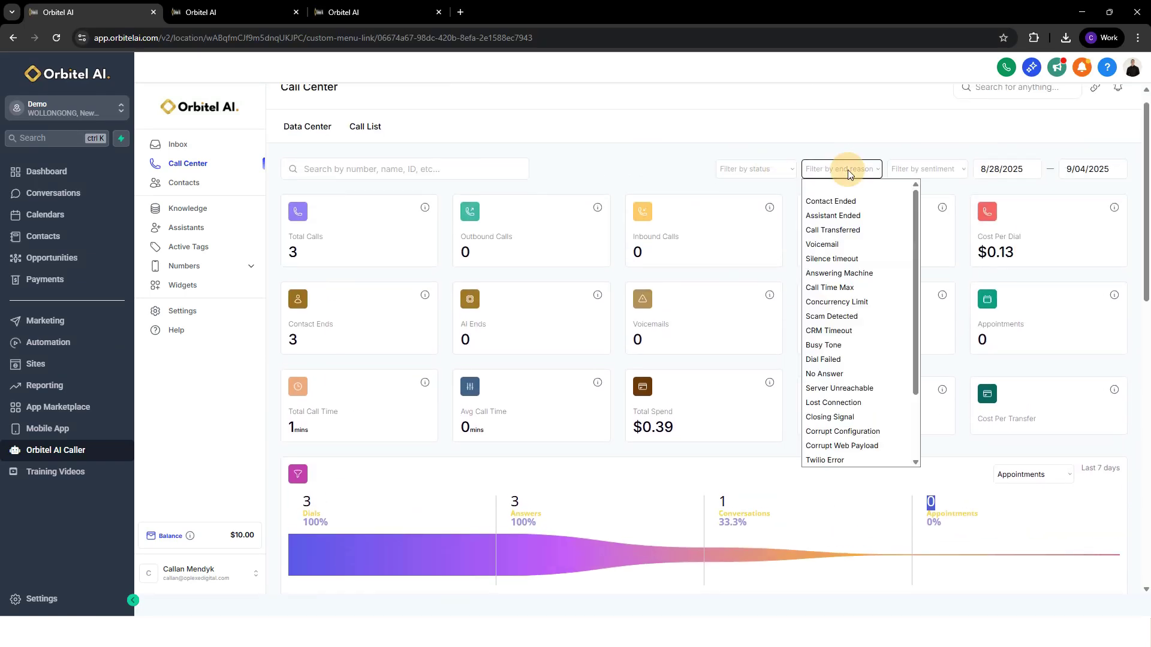
{"action": "left_click", "coordinate": [911, 173]}
Search the Data Center's calls by a previously used phone number
{"action": "left_click", "coordinate": [423, 168]}
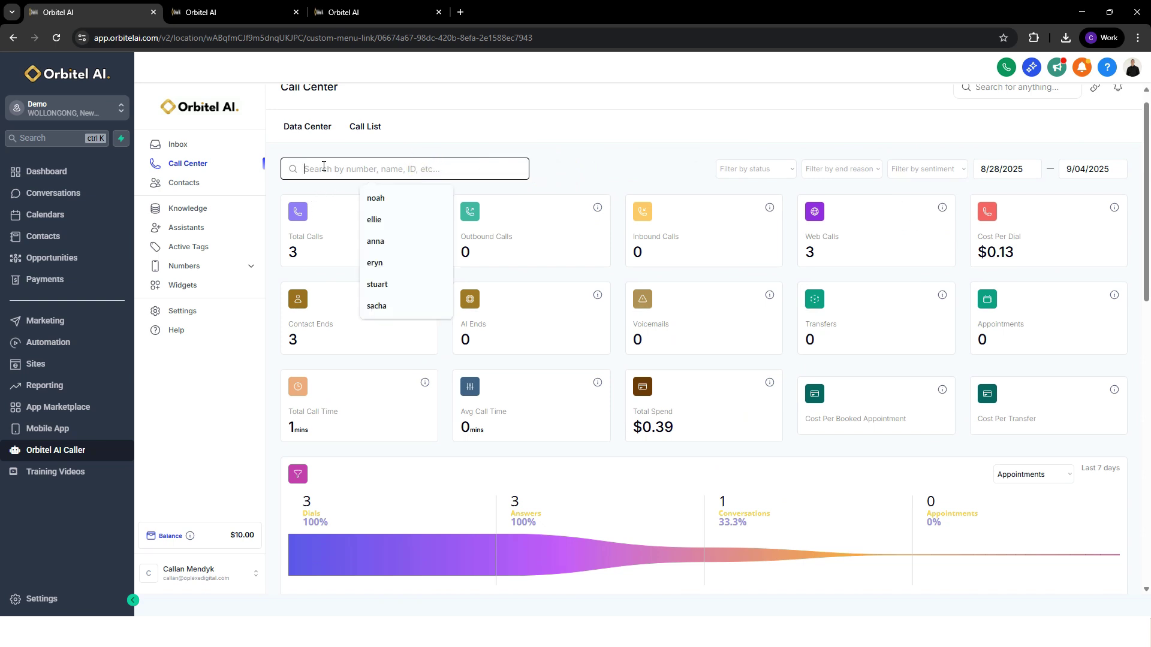
{"action": "type", "text": "+61"}
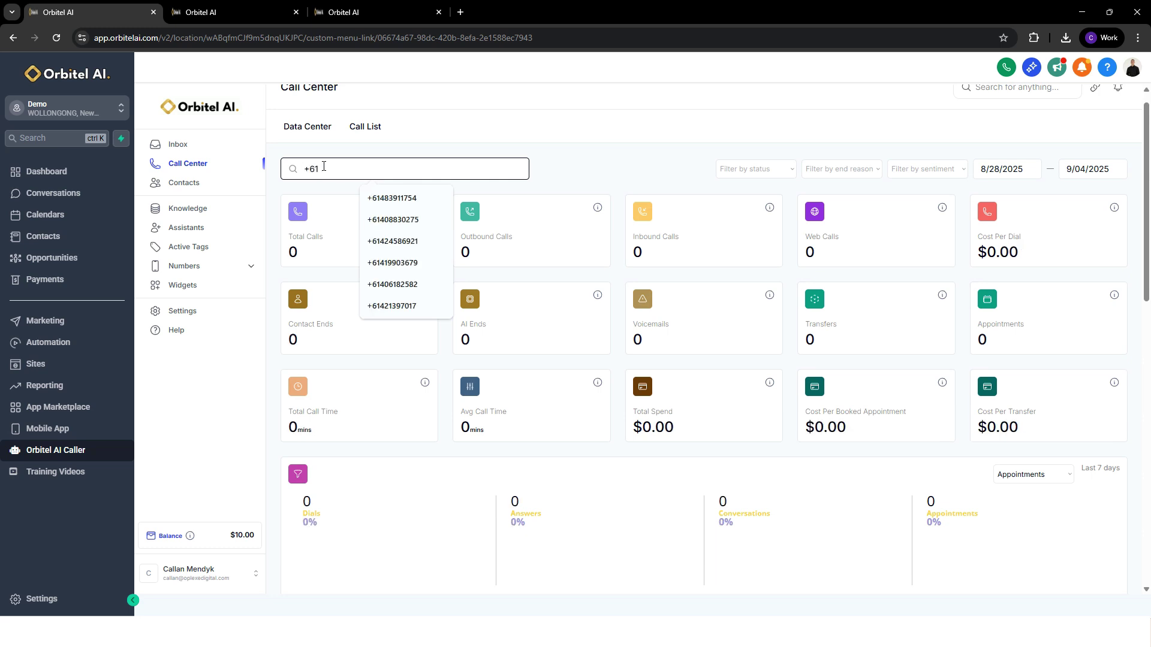
{"action": "left_click", "coordinate": [393, 201]}
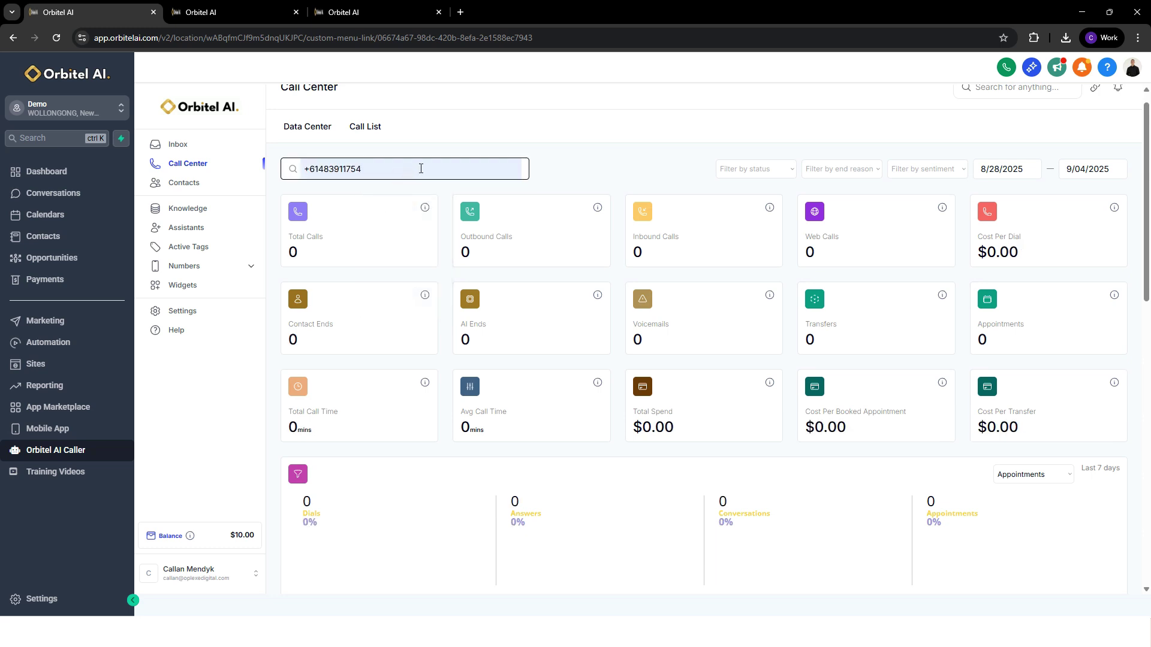
Open the Call List and clear the phone number from its search
{"action": "left_click", "coordinate": [365, 126]}
{"action": "left_click", "coordinate": [385, 188]}
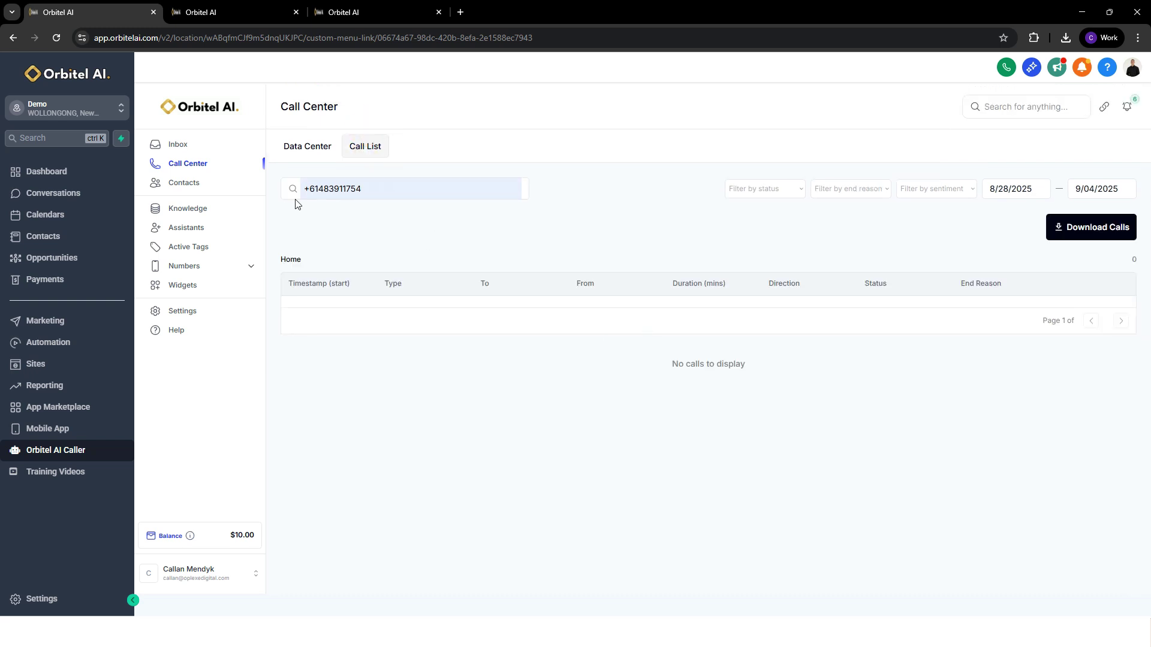
{"action": "key", "text": "ctrl+a"}
{"action": "key", "text": "BackSpace"}
{"action": "type", "text": "04"}
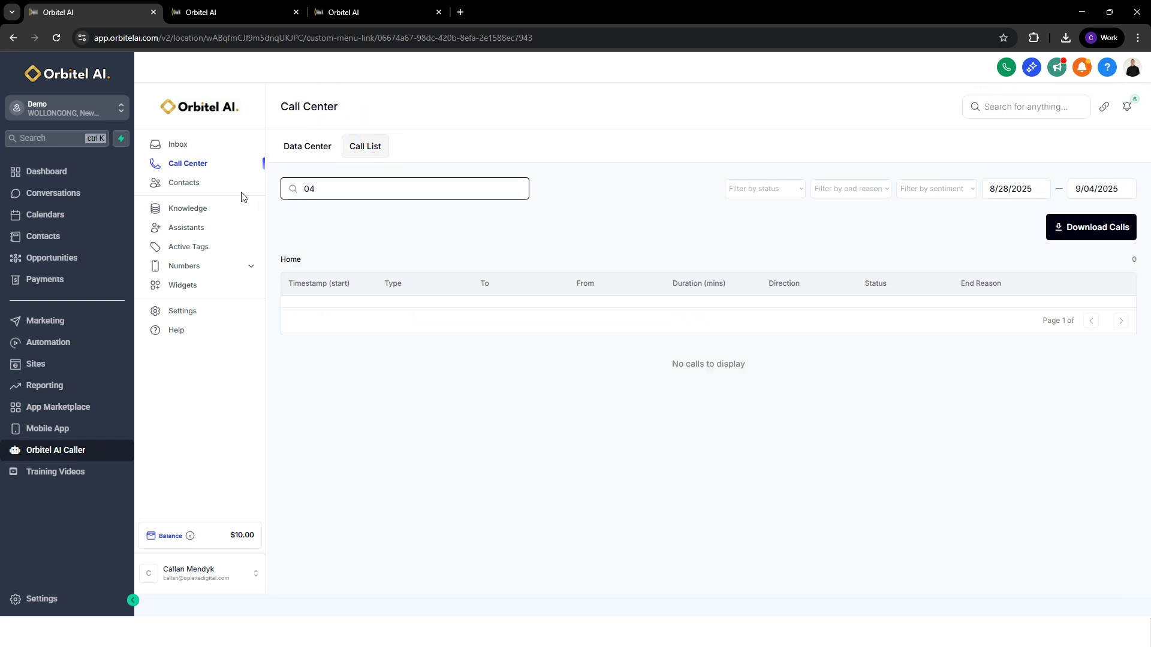
{"action": "key", "text": "BackSpace"}
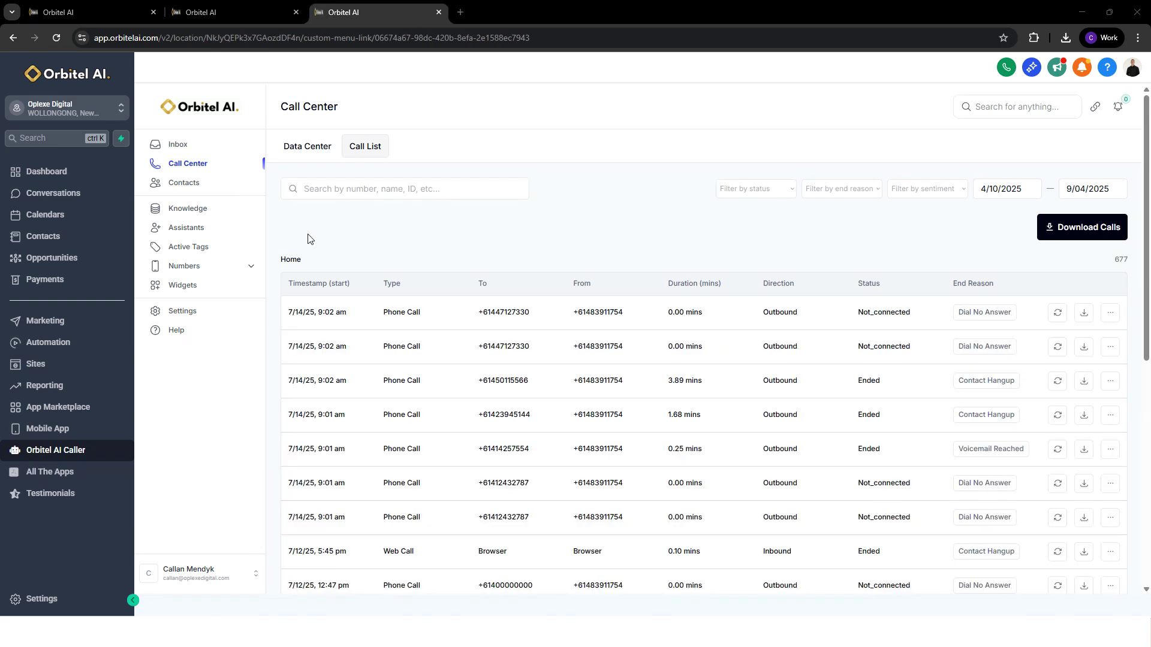
Review the newest Call List entry's recipient number, timestamp, call type, duration, direction and status
{"action": "scroll", "coordinate": [310, 239], "scroll_direction": "down", "scroll_amount": 1}
{"action": "scroll", "coordinate": [309, 236], "scroll_direction": "up", "scroll_amount": 1}
{"action": "left_click_drag", "start_coordinate": [479, 312], "coordinate": [531, 312]}
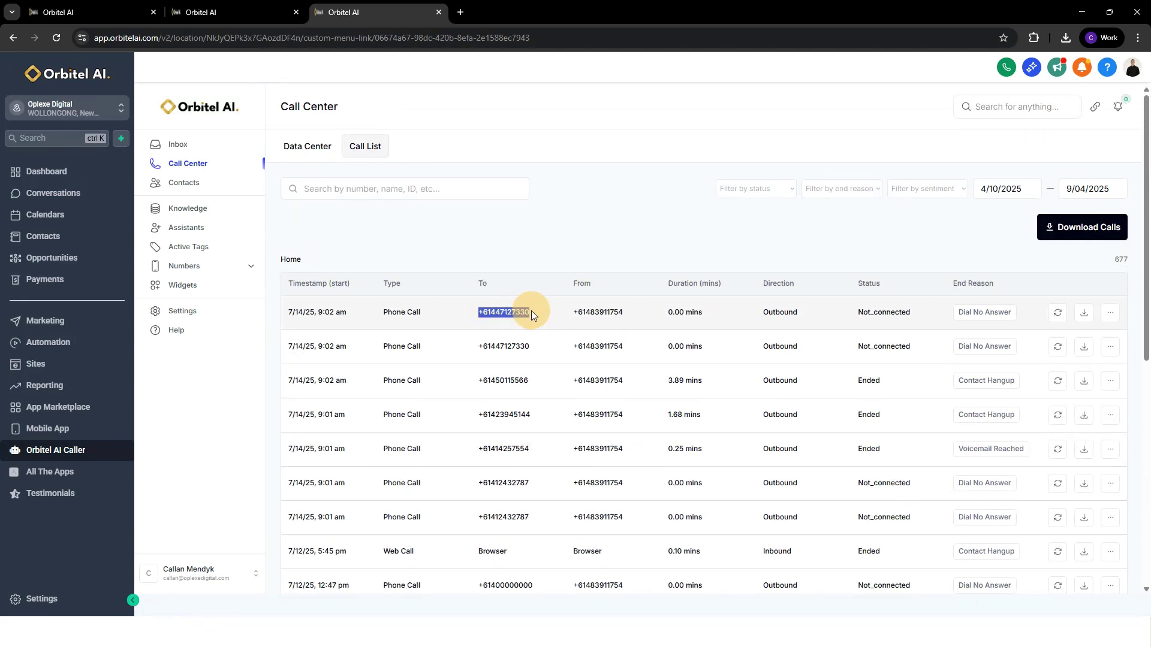
{"action": "left_click_drag", "start_coordinate": [291, 314], "coordinate": [429, 313]}
{"action": "left_click", "coordinate": [382, 317]}
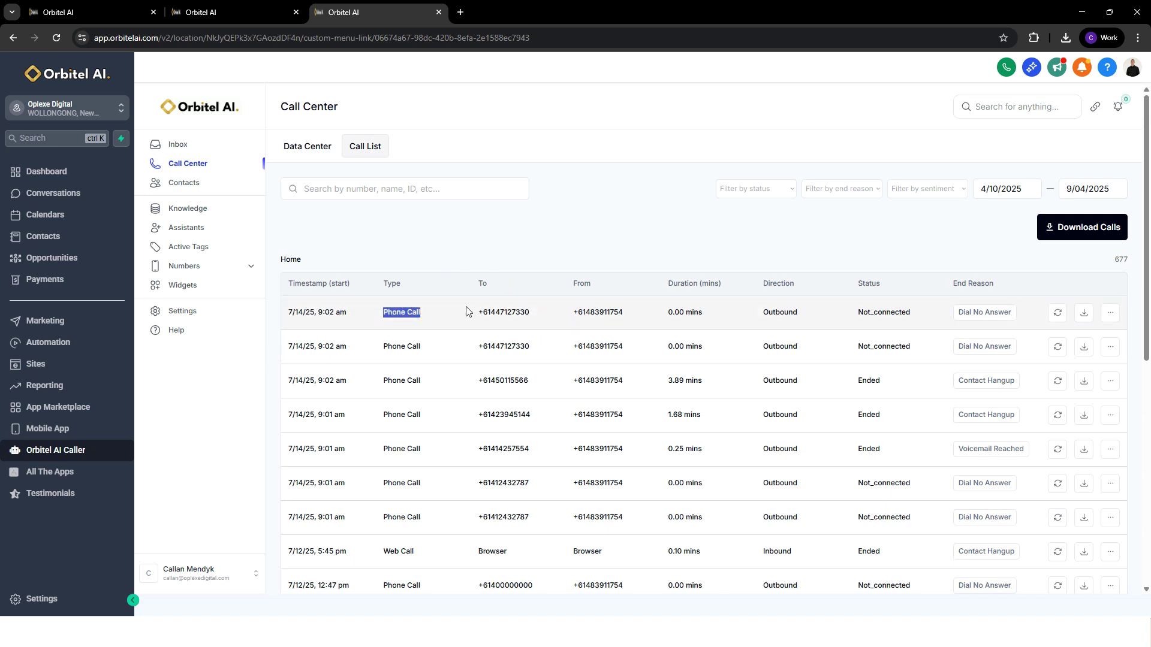
{"action": "left_click_drag", "start_coordinate": [667, 313], "coordinate": [920, 314]}
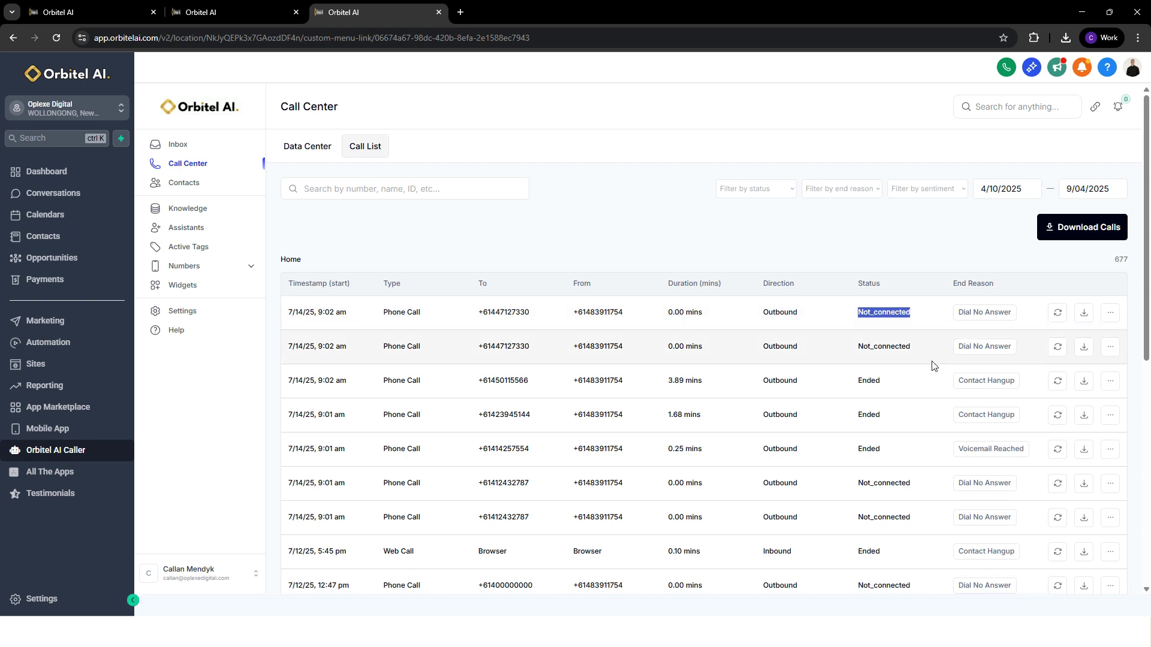
Open the details of the 3.89-minute call that ended in Contact Hangup and refresh its call data
{"action": "scroll", "coordinate": [838, 329], "scroll_direction": "down", "scroll_amount": 1}
{"action": "left_click", "coordinate": [1111, 322]}
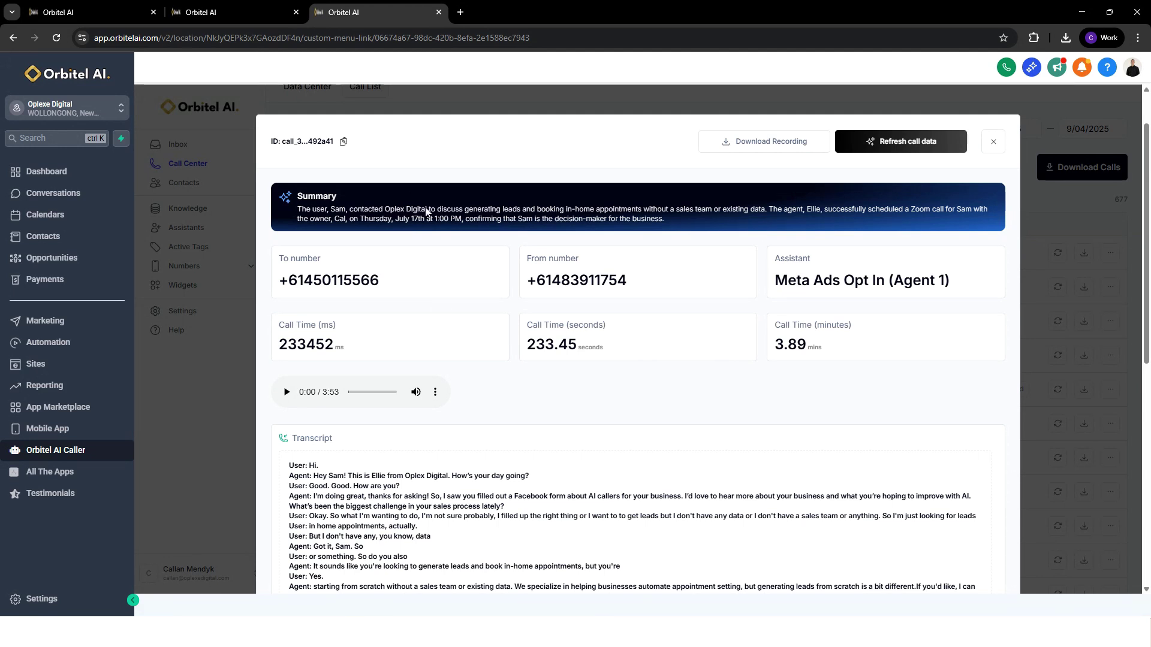
{"action": "scroll", "coordinate": [359, 228], "scroll_direction": "up", "scroll_amount": 1}
{"action": "right_click", "coordinate": [343, 207]}
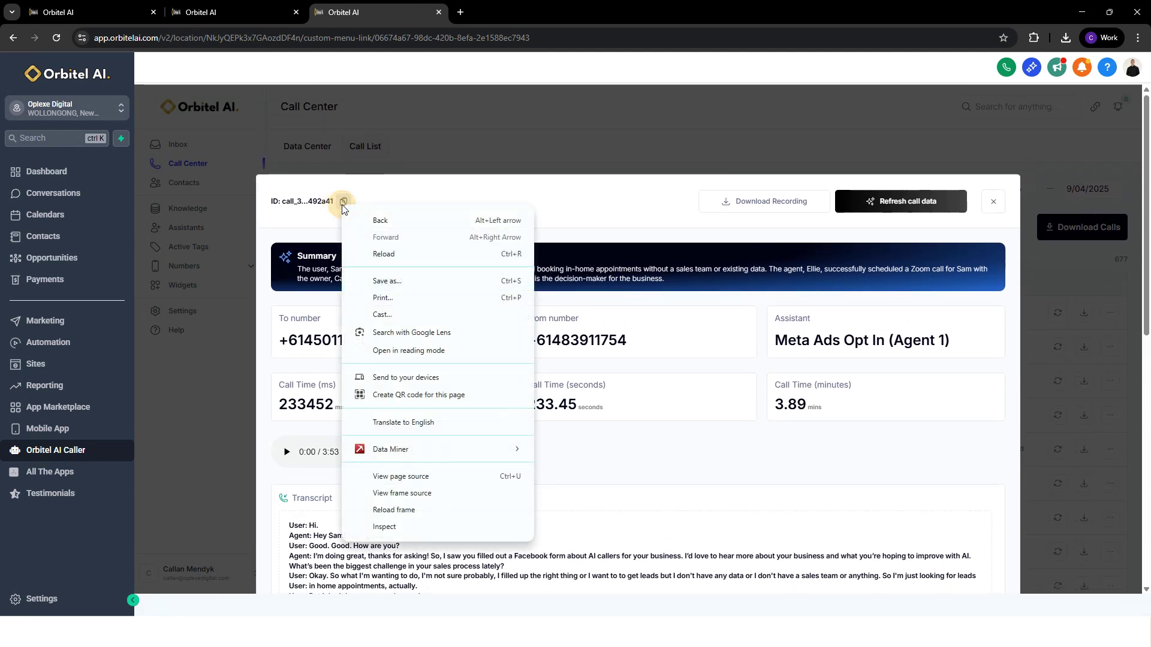
{"action": "left_click", "coordinate": [559, 225]}
{"action": "left_click", "coordinate": [891, 207]}
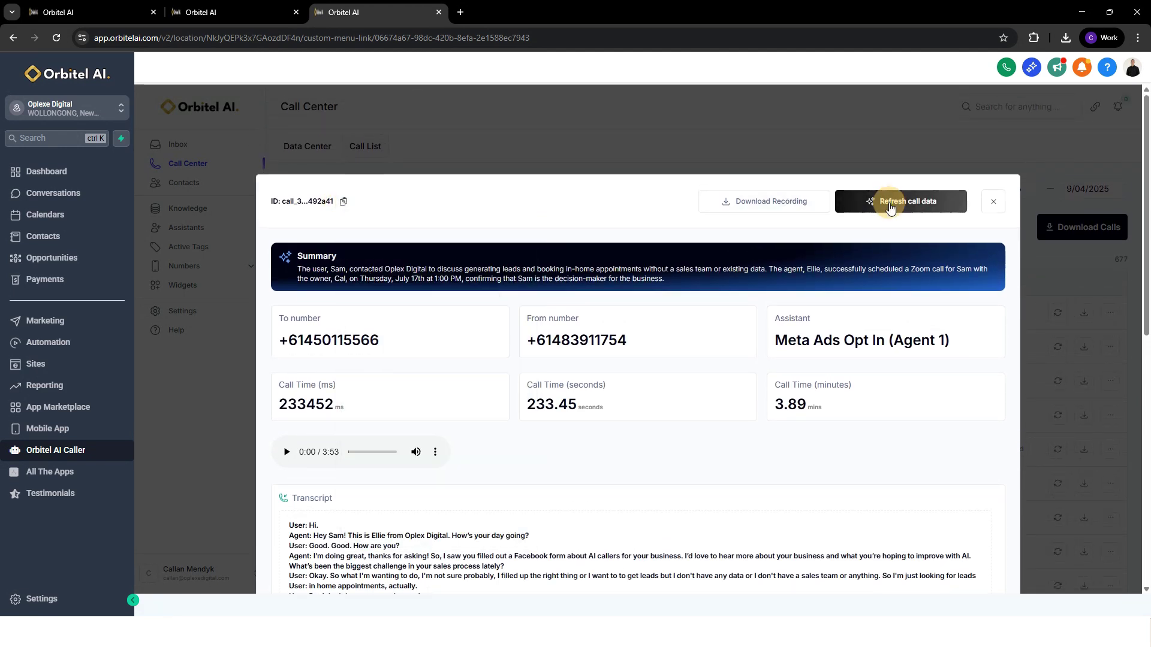
{"action": "scroll", "coordinate": [720, 222], "scroll_direction": "down", "scroll_amount": 1}
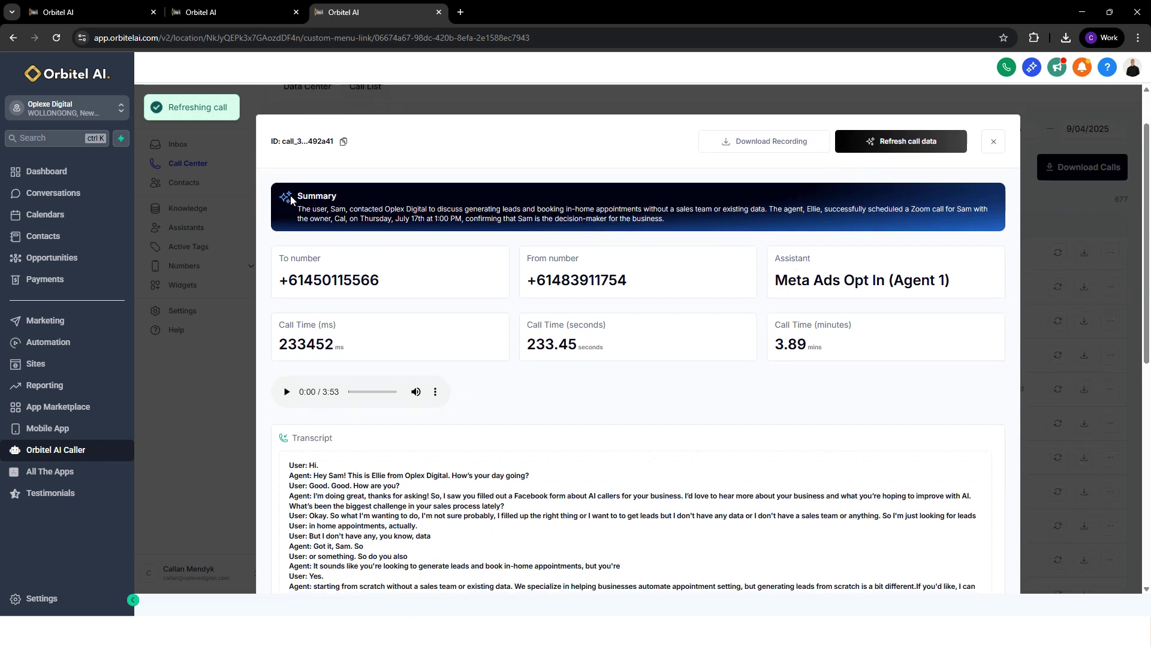
Review the call's summary, to and from numbers, call times and assigned assistant
{"action": "left_click_drag", "start_coordinate": [298, 198], "coordinate": [681, 289]}
{"action": "left_click", "coordinate": [678, 288]}
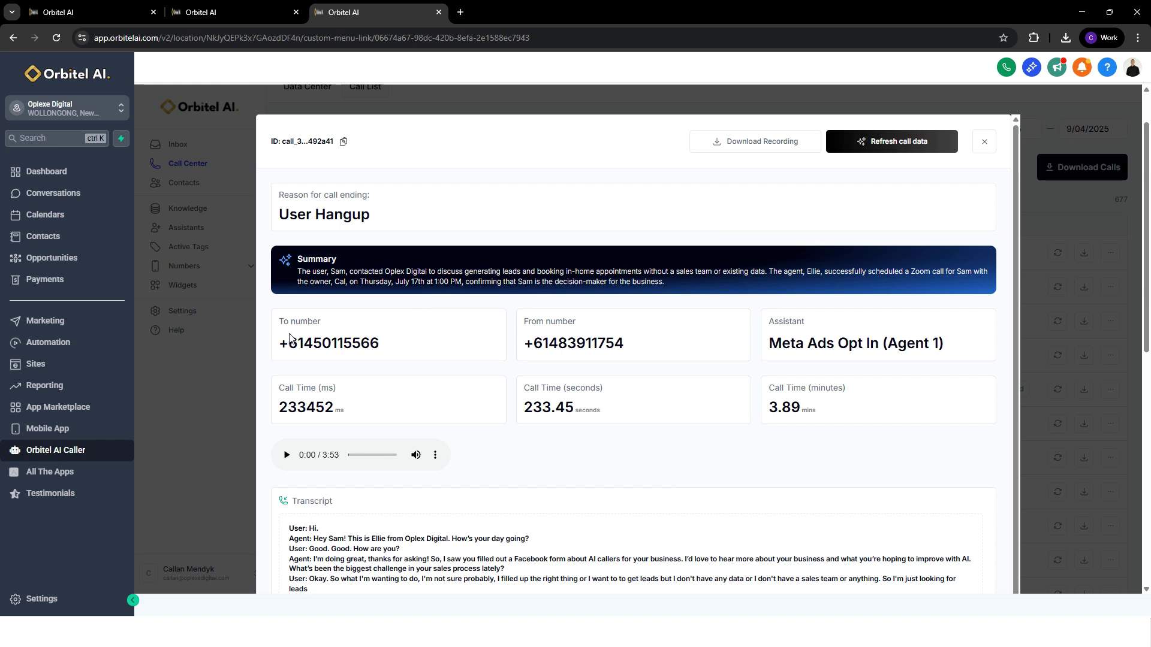
{"action": "left_click_drag", "start_coordinate": [282, 321], "coordinate": [624, 337]}
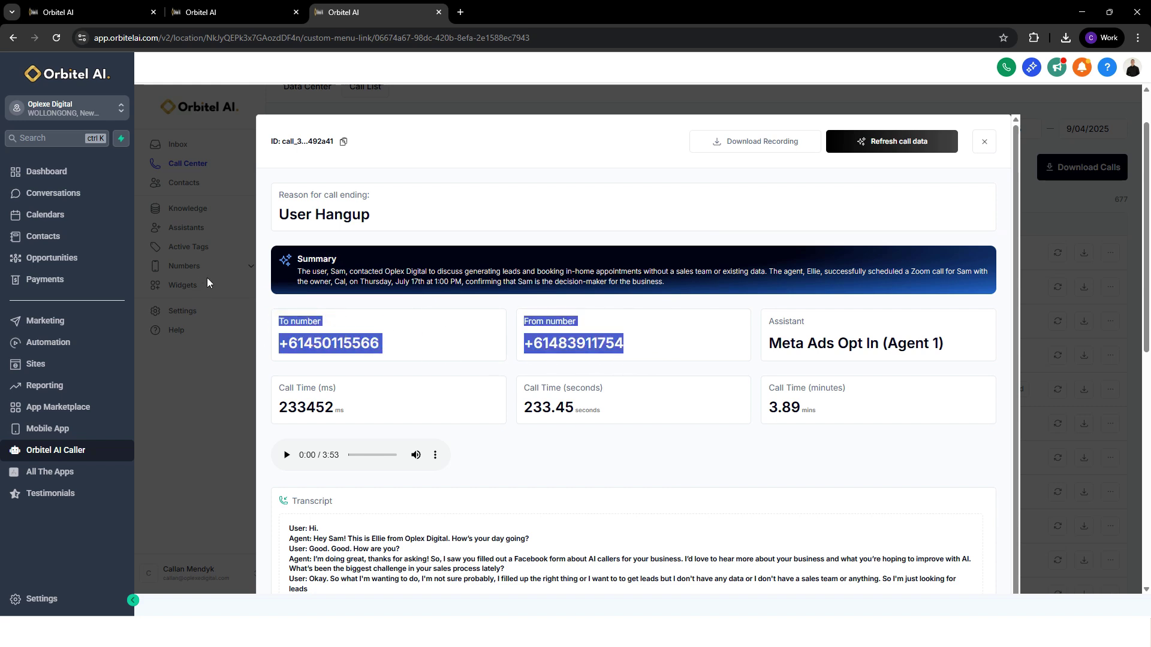
{"action": "left_click_drag", "start_coordinate": [604, 411], "coordinate": [268, 388]}
{"action": "left_click_drag", "start_coordinate": [768, 343], "coordinate": [945, 347]}
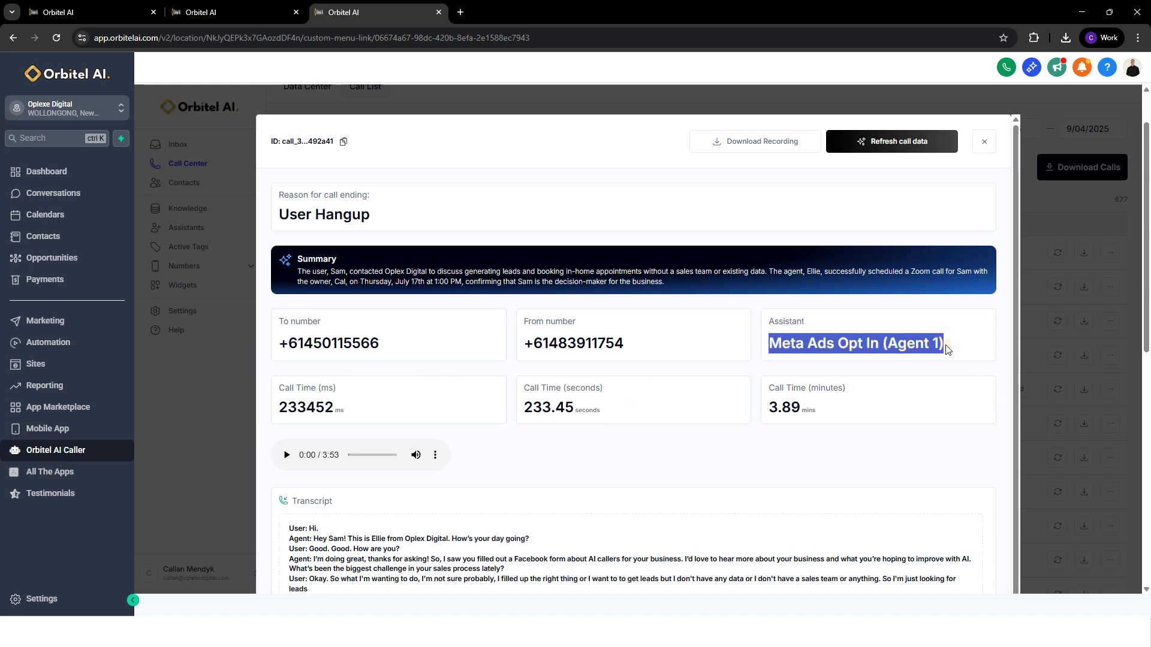
{"action": "left_click", "coordinate": [787, 344]}
{"action": "left_click_drag", "start_coordinate": [773, 343], "coordinate": [946, 349]}
{"action": "left_click", "coordinate": [946, 348]}
Read through the full transcript of the conversation between the agent and the contact
{"action": "scroll", "coordinate": [822, 381], "scroll_direction": "down", "scroll_amount": 5}
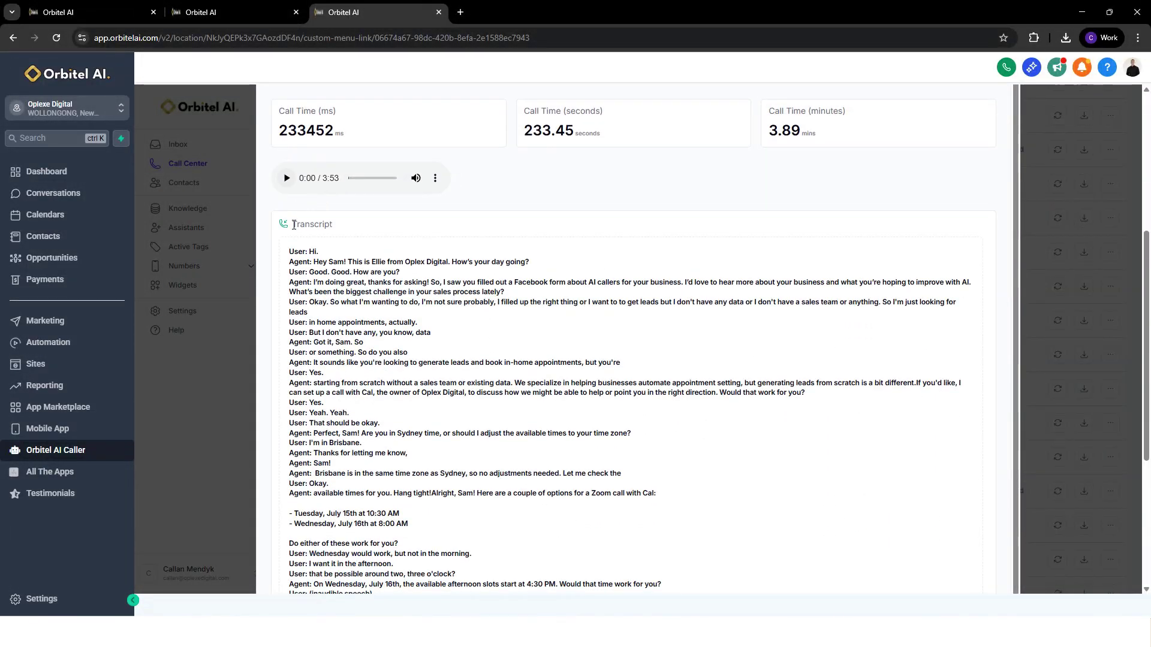
{"action": "left_click_drag", "start_coordinate": [289, 252], "coordinate": [452, 400]}
{"action": "left_click", "coordinate": [472, 423]}
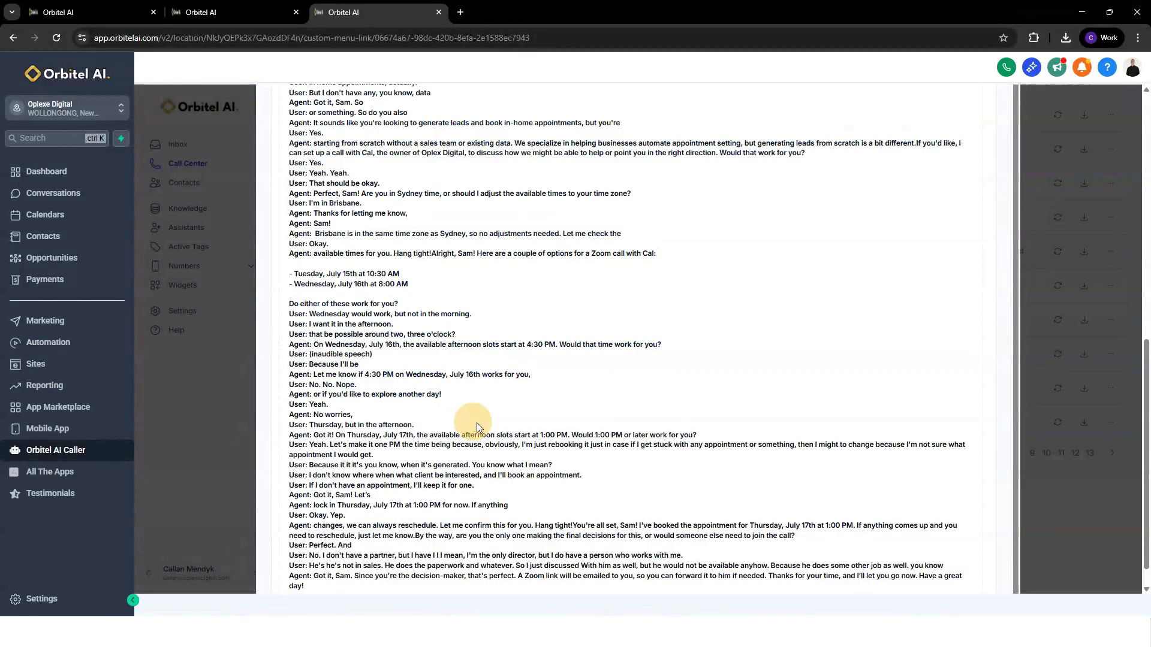
{"action": "scroll", "coordinate": [508, 431], "scroll_direction": "up", "scroll_amount": 1}
{"action": "scroll", "coordinate": [512, 430], "scroll_direction": "up", "scroll_amount": 5}
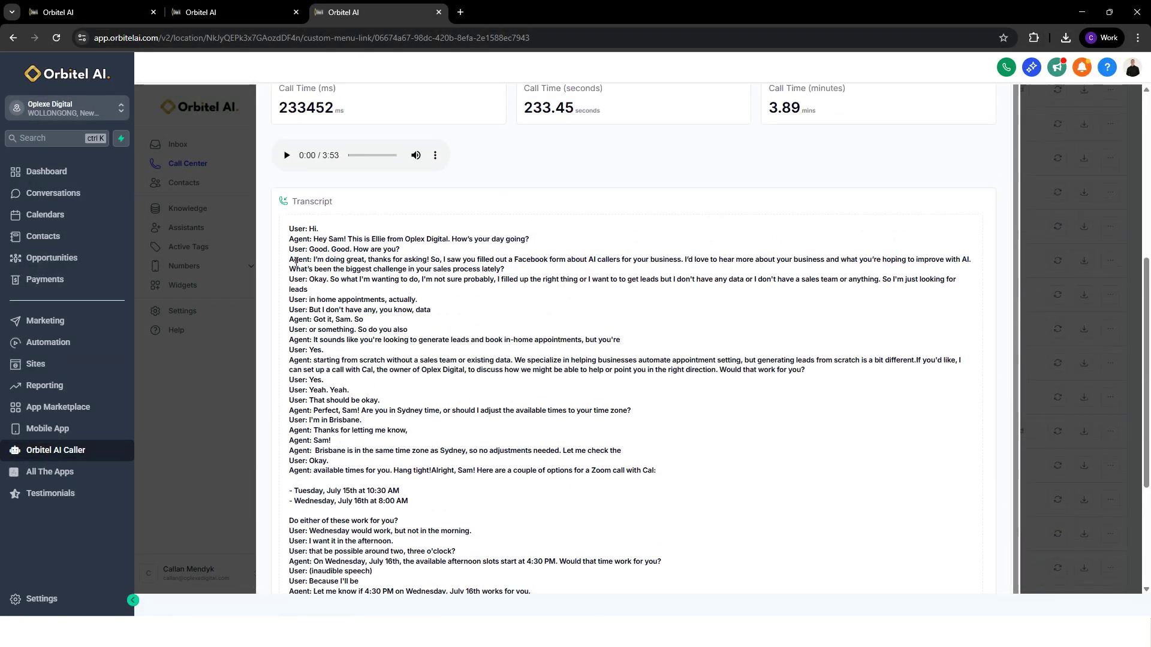
{"action": "scroll", "coordinate": [287, 280], "scroll_direction": "up", "scroll_amount": 3}
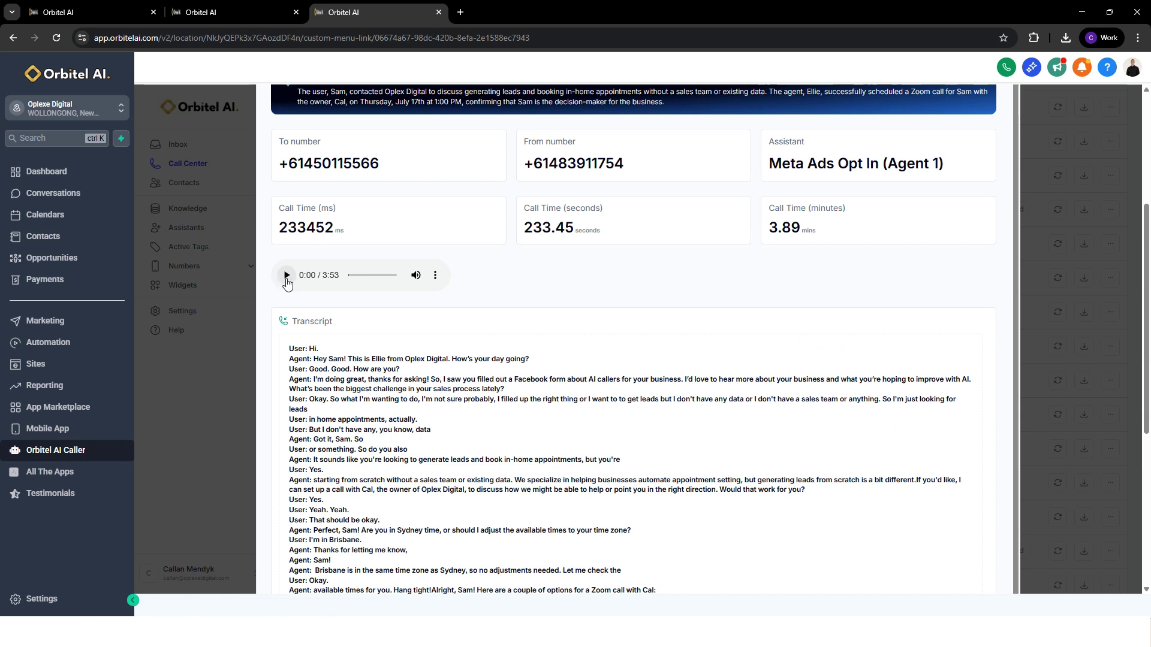
Play the start of the call recording, pause it, and check the player's download and playback speed options
{"action": "left_click", "coordinate": [286, 277]}
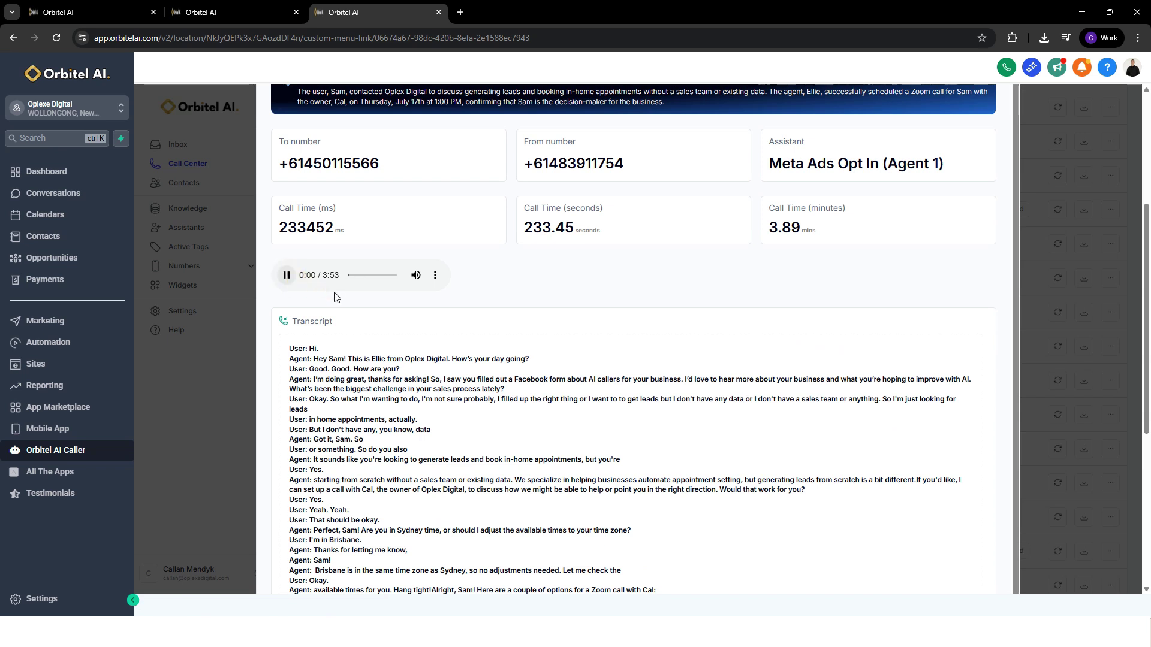
{"action": "left_click", "coordinate": [286, 277]}
{"action": "left_click", "coordinate": [435, 275]}
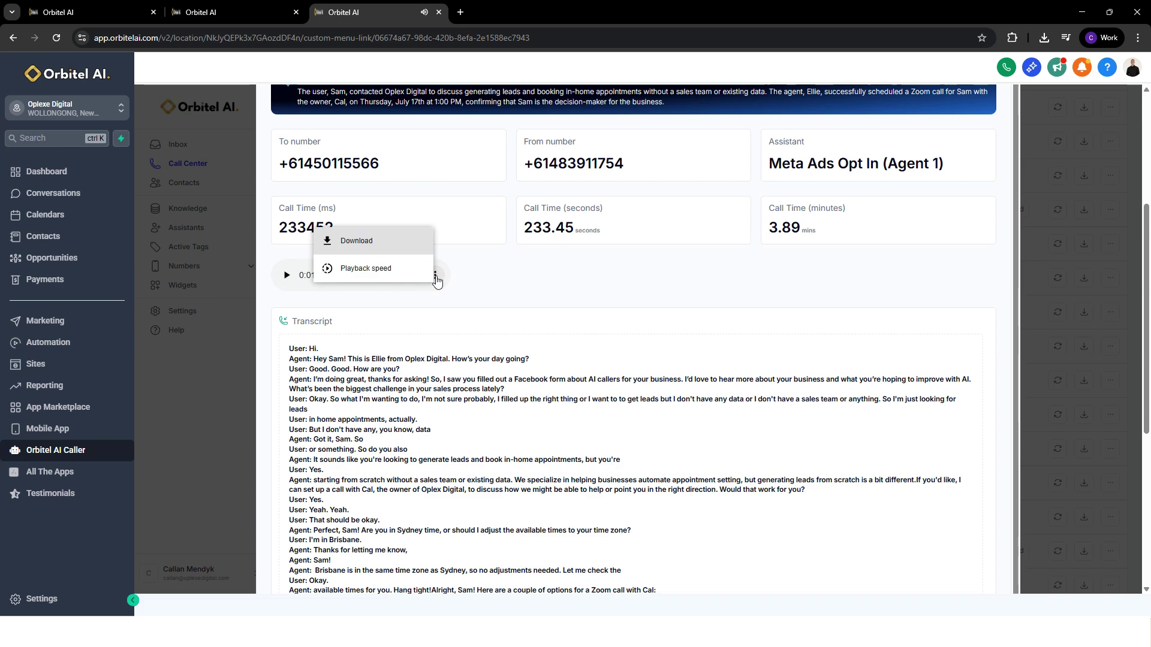
{"action": "left_click", "coordinate": [573, 310]}
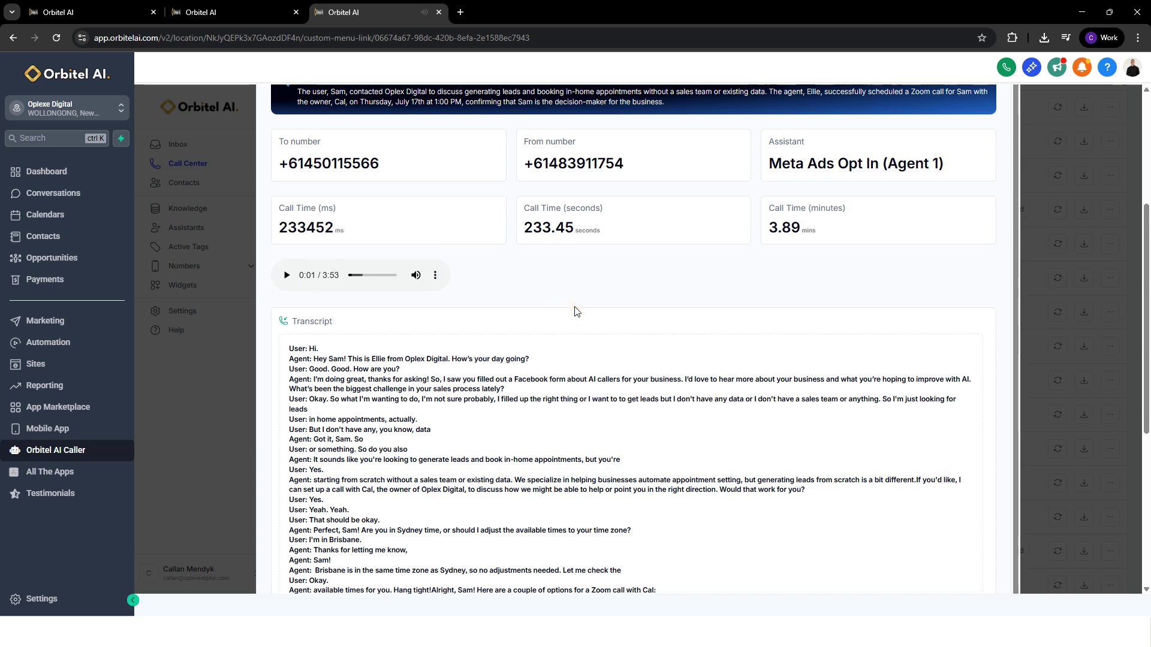
{"action": "scroll", "coordinate": [574, 311], "scroll_direction": "up", "scroll_amount": 4}
Switch to the Demo account's automations and open the Booking Automations workflow from the Booked Appointment Workflows folder
{"action": "key", "text": "ctrl+1"}
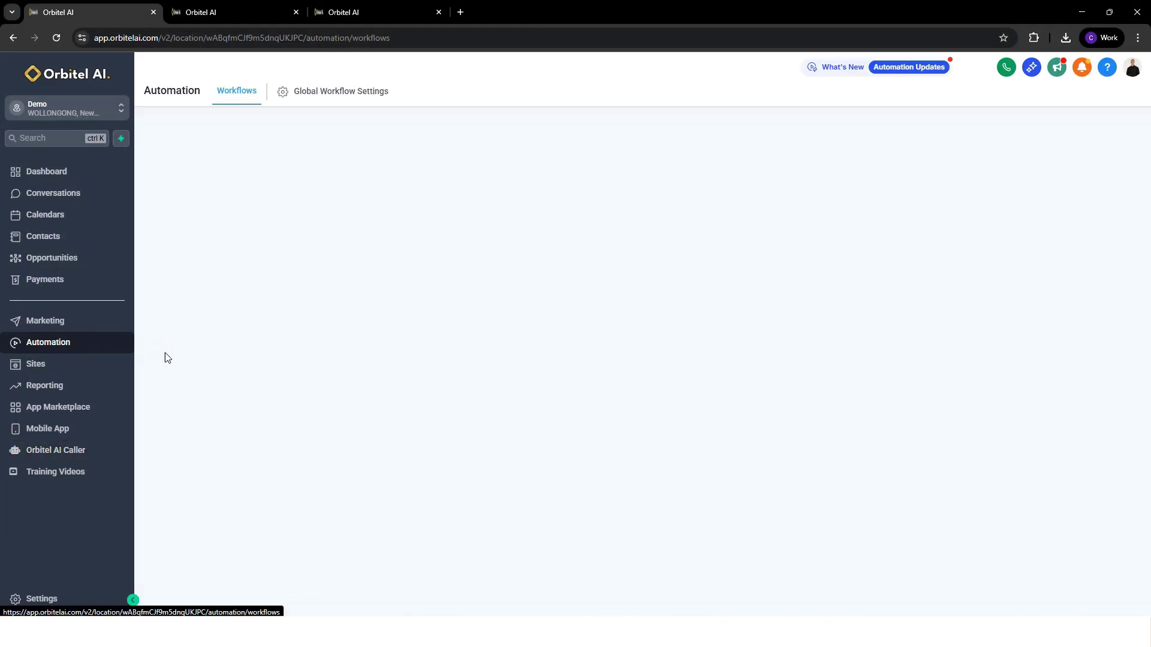
{"action": "left_click", "coordinate": [324, 281]}
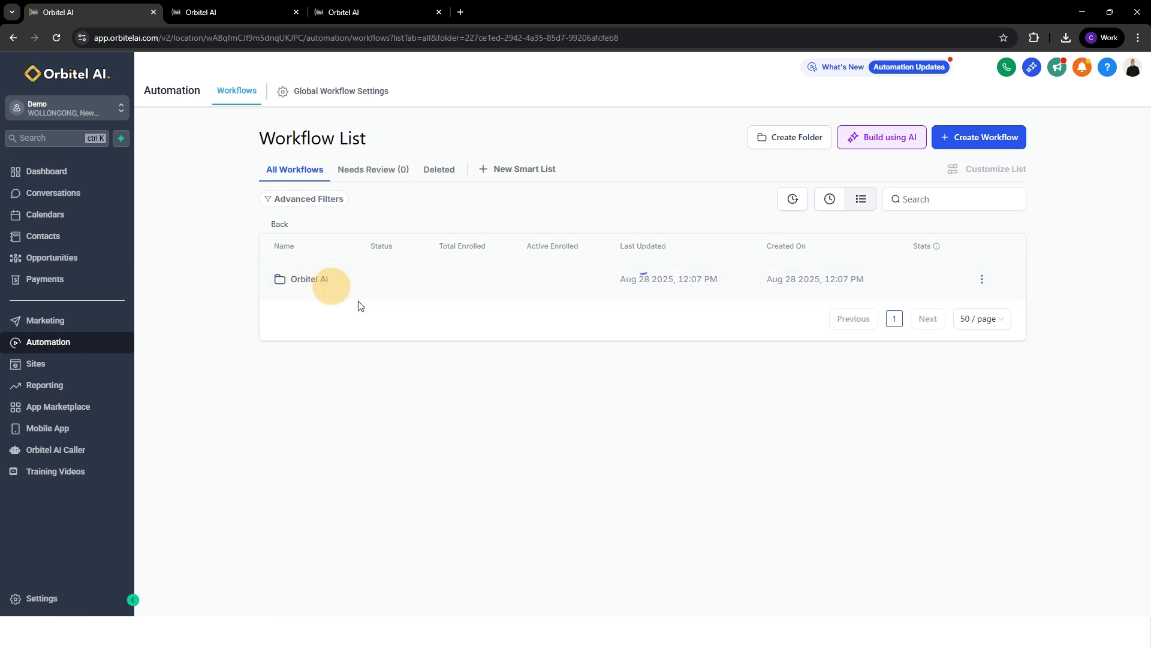
{"action": "left_click", "coordinate": [352, 363]}
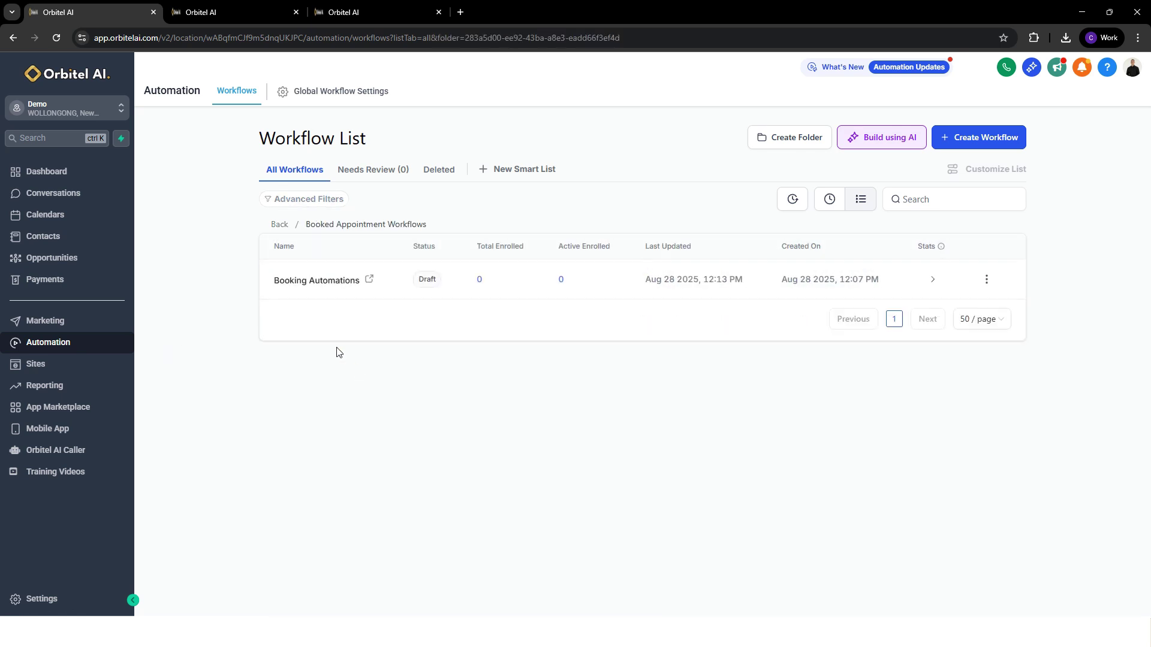
{"action": "left_click", "coordinate": [311, 282]}
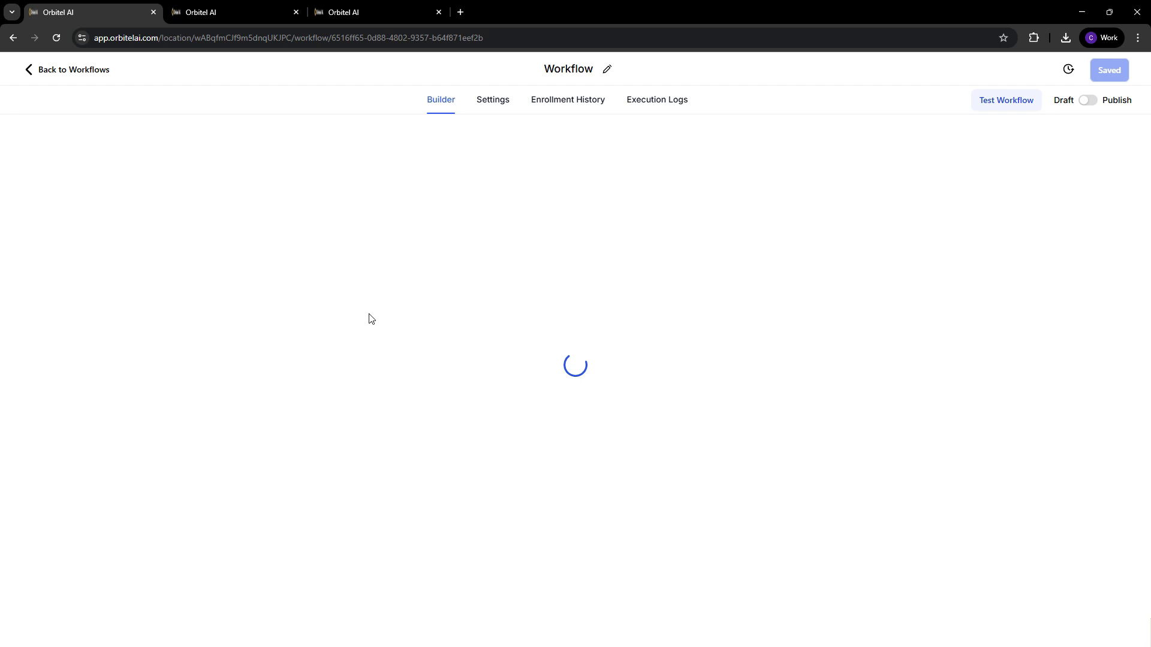
Open the Closer Internal Notification action and examine its email subject and message with the recording, summary and transcript fields
{"action": "scroll", "coordinate": [655, 316], "scroll_direction": "down", "scroll_amount": 3}
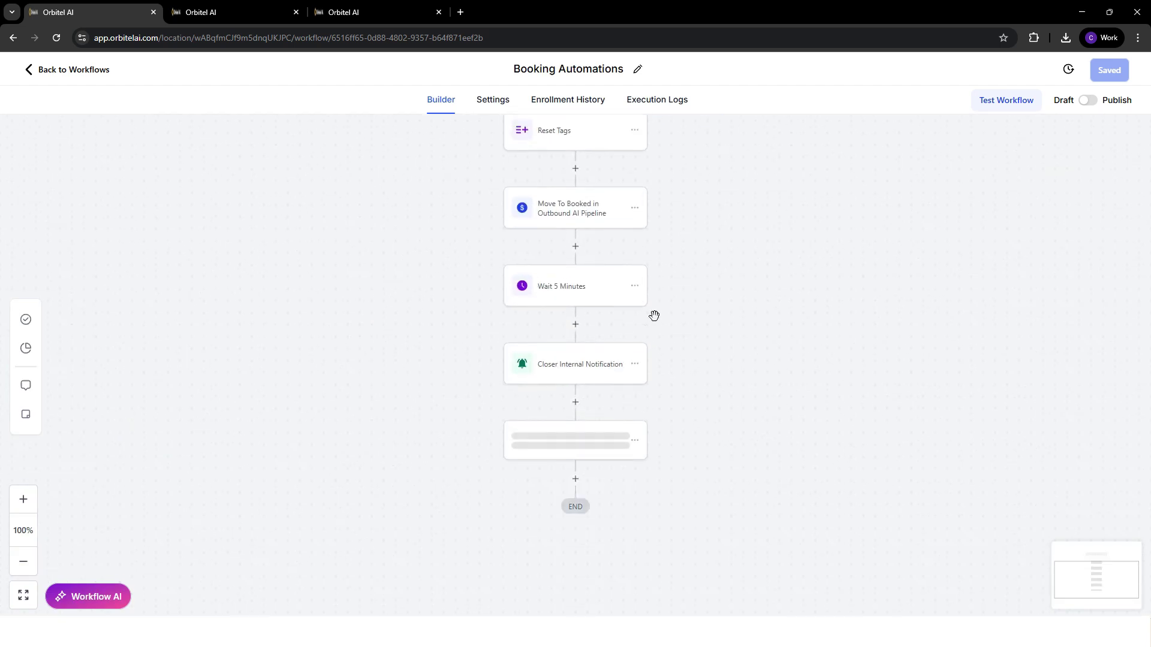
{"action": "left_click", "coordinate": [595, 362]}
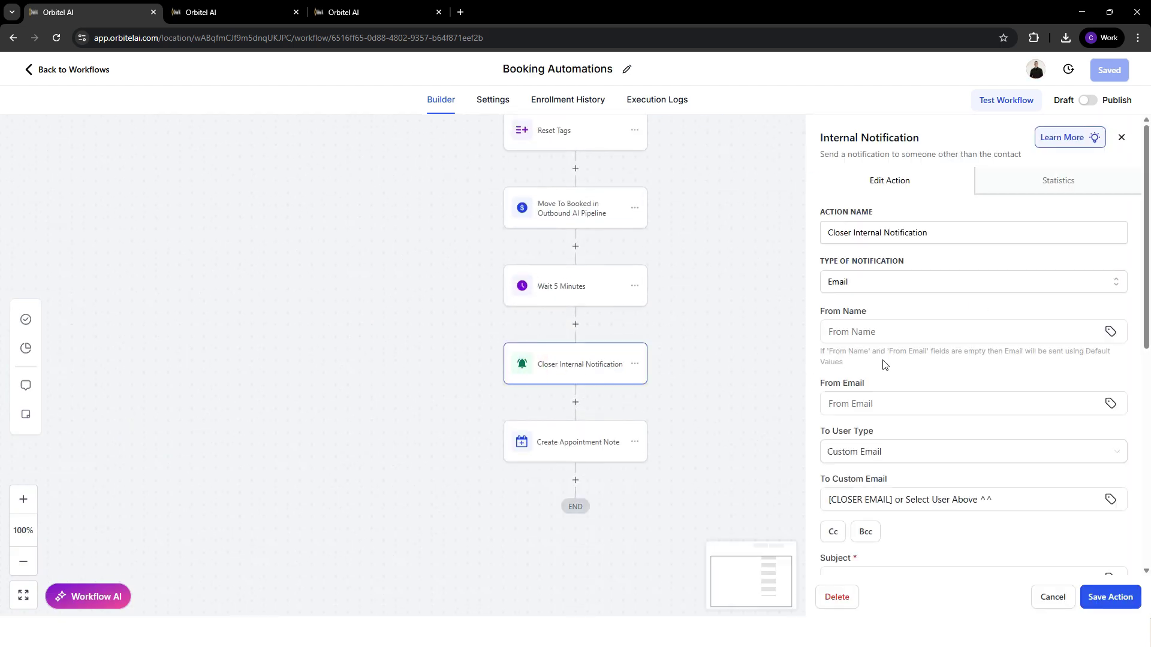
{"action": "scroll", "coordinate": [881, 357], "scroll_direction": "down", "scroll_amount": 8}
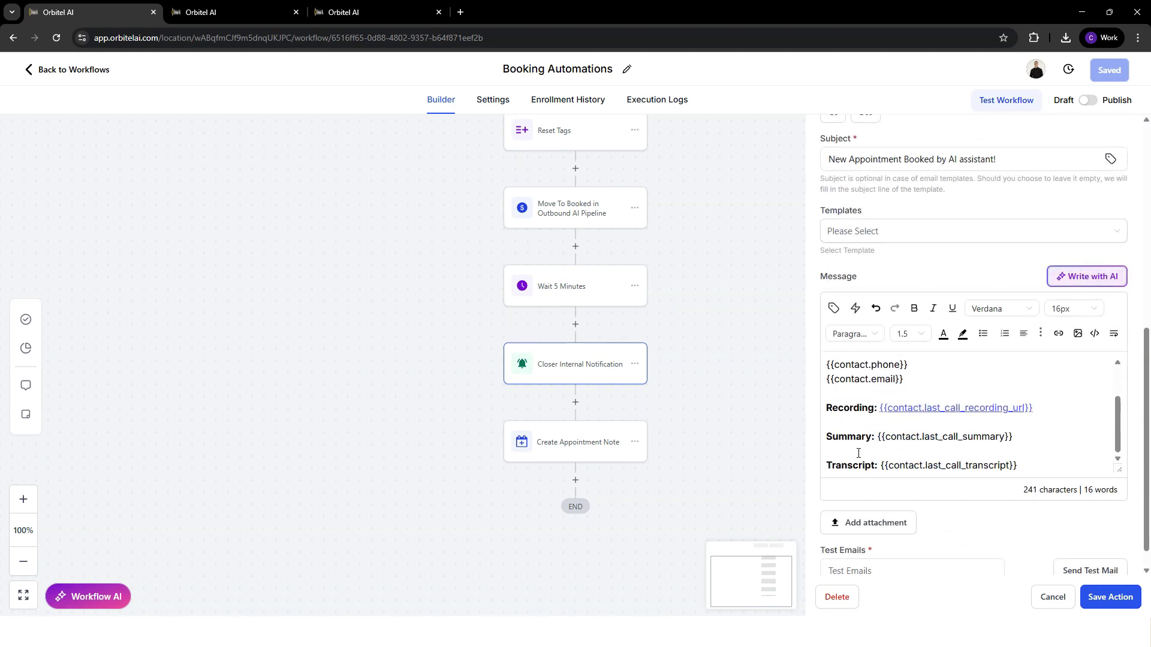
{"action": "scroll", "coordinate": [1073, 447], "scroll_direction": "up", "scroll_amount": 2}
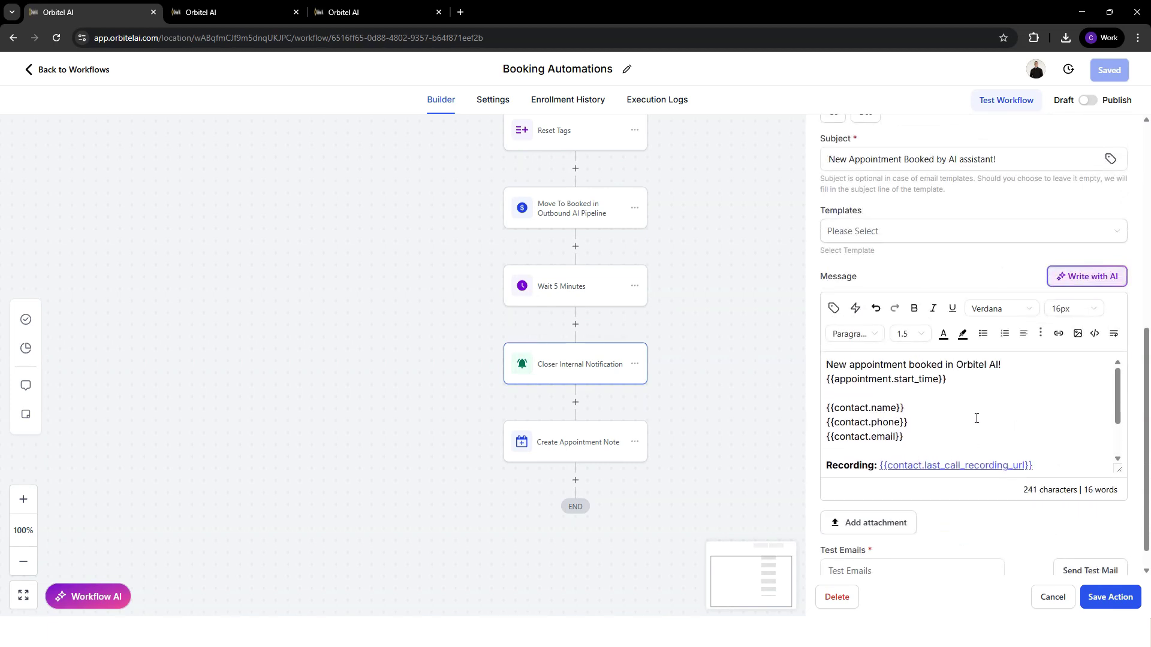
{"action": "scroll", "coordinate": [762, 347], "scroll_direction": "up", "scroll_amount": 3}
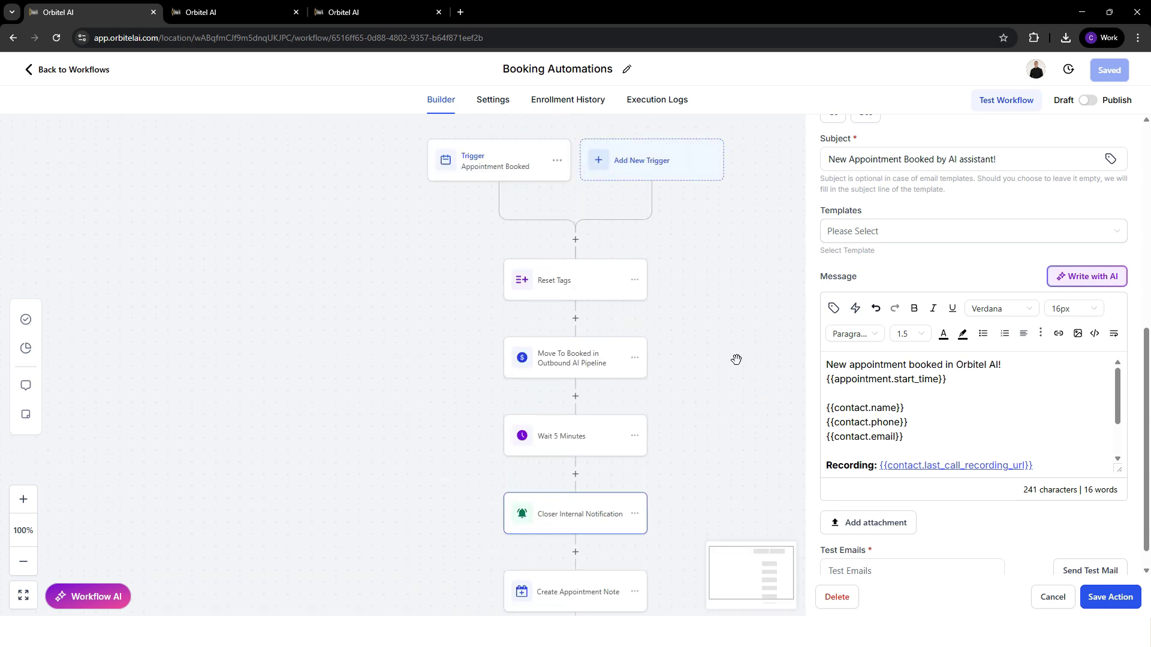